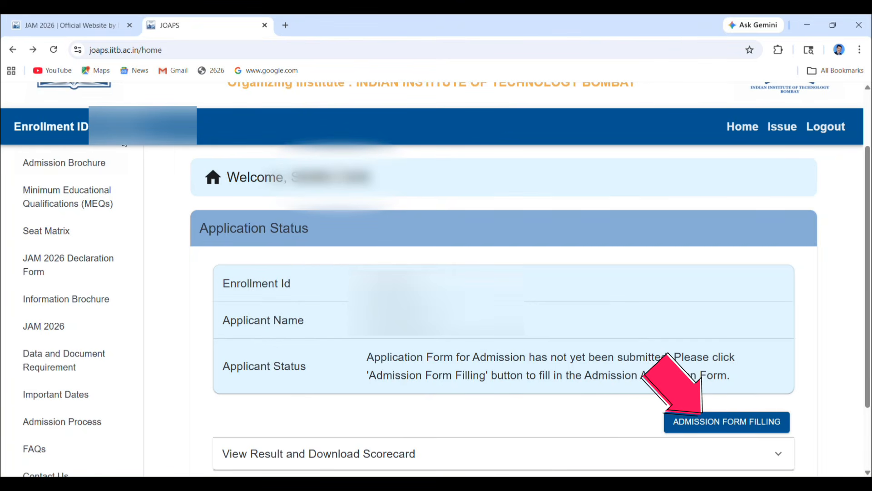
Open the admission application form and set the blood group to O +ve in the personal details
left_click(730, 421)
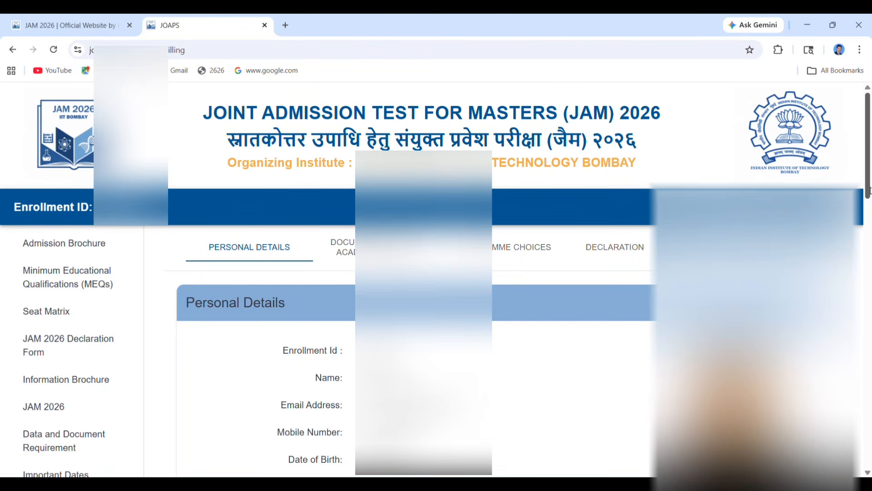
left_click_drag(869, 181, 869, 222)
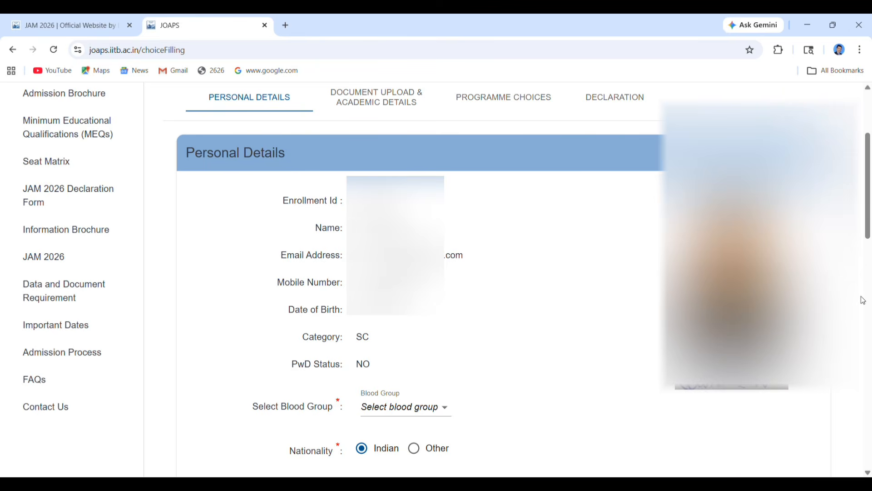
left_click(455, 409)
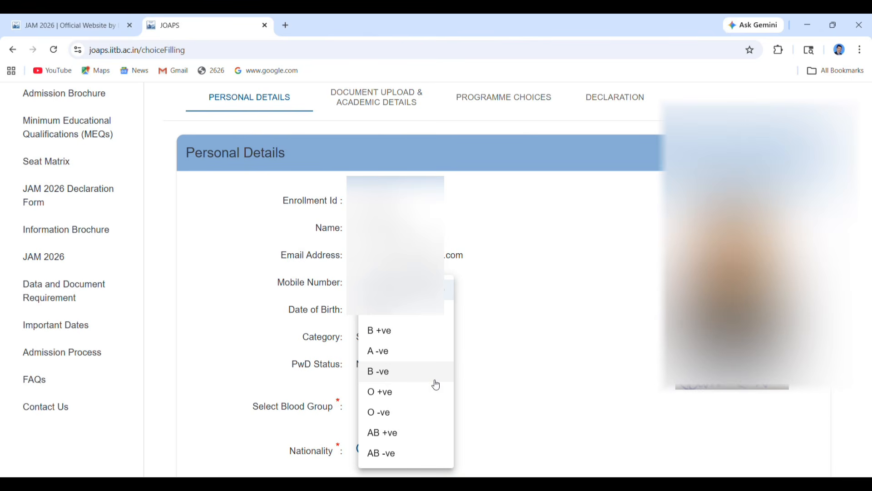
left_click(431, 392)
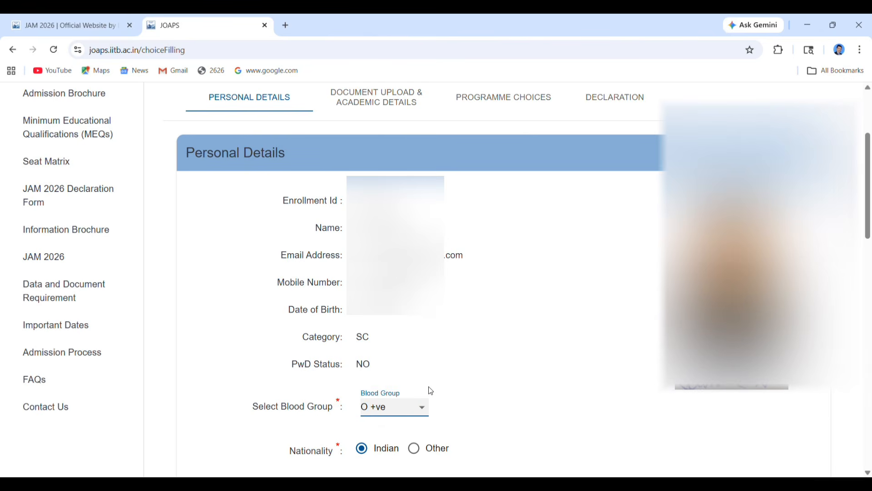
Review the document types offered as proof of Indian nationality without choosing one
scroll(869, 222, "down", 1)
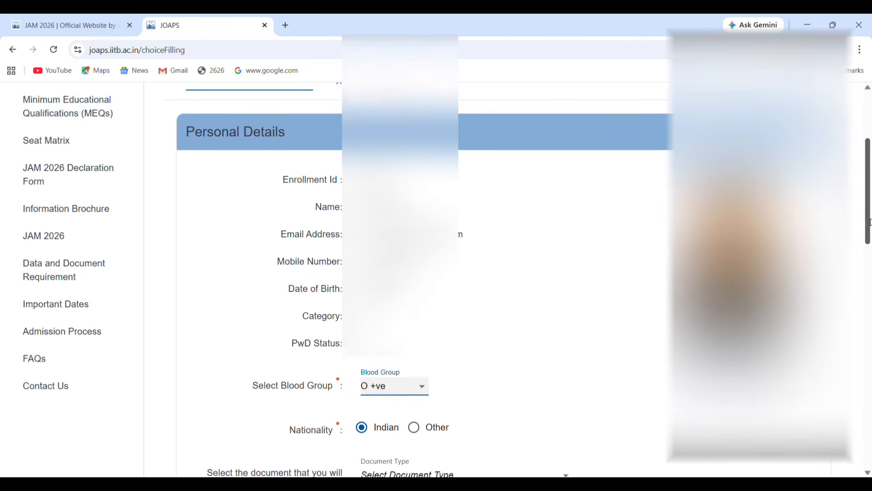
left_click_drag(870, 222, 870, 275)
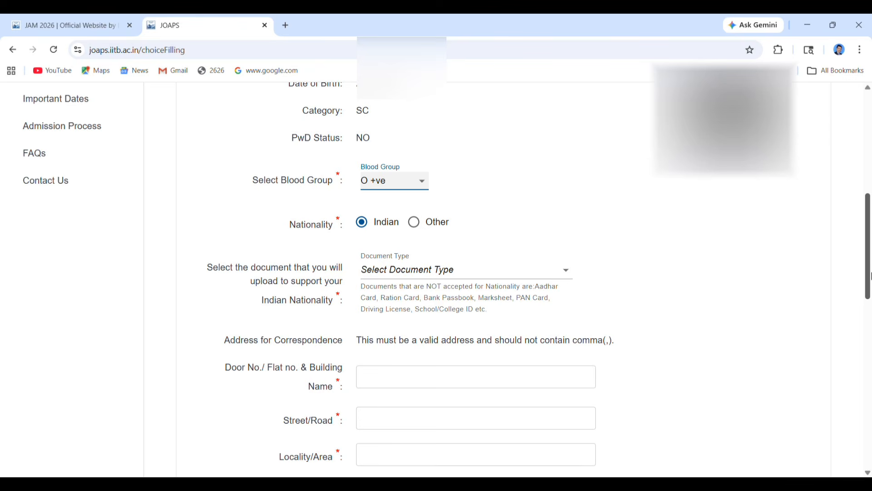
left_click(567, 271)
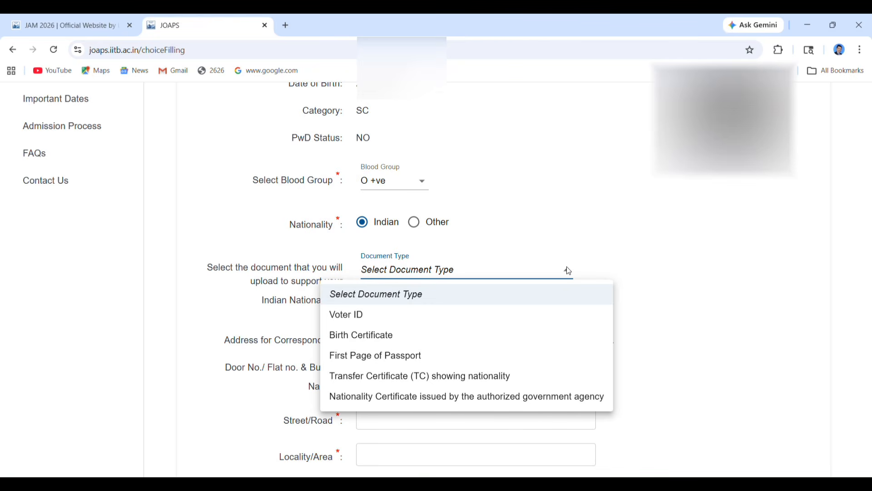
left_click(675, 304)
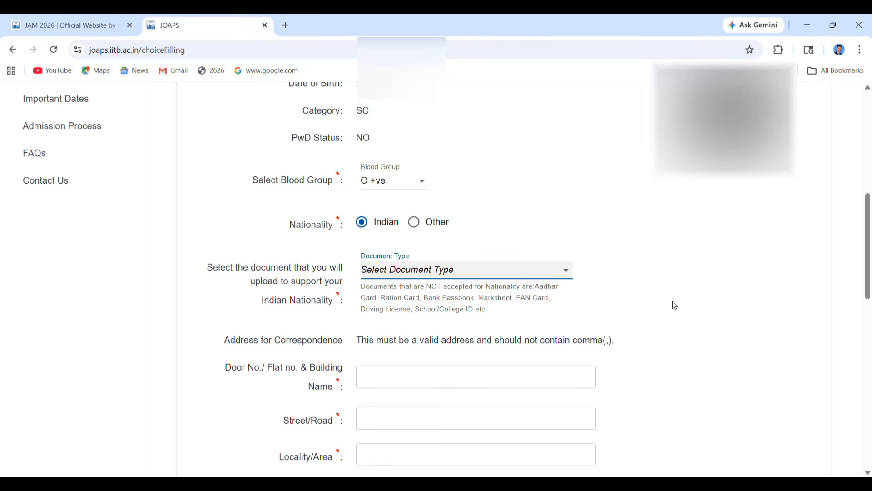
Set the State/UT of the correspondence address to Chandigarh
left_click_drag(869, 247, 869, 291)
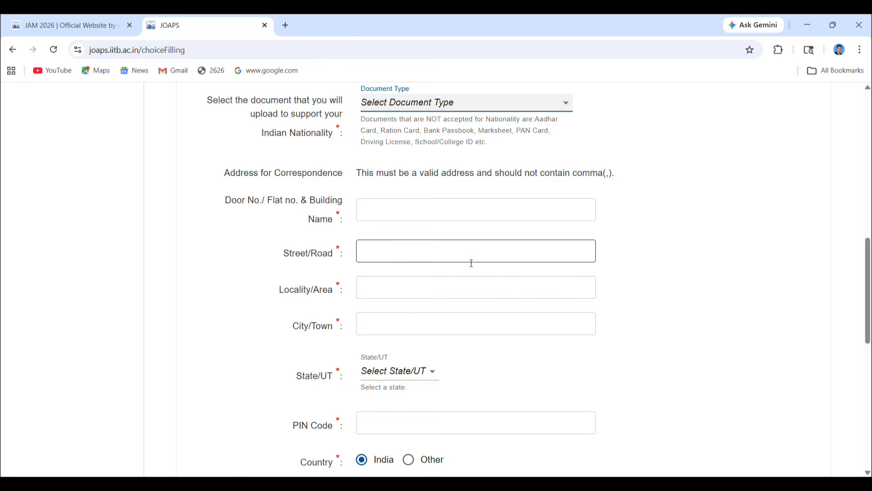
left_click(391, 293)
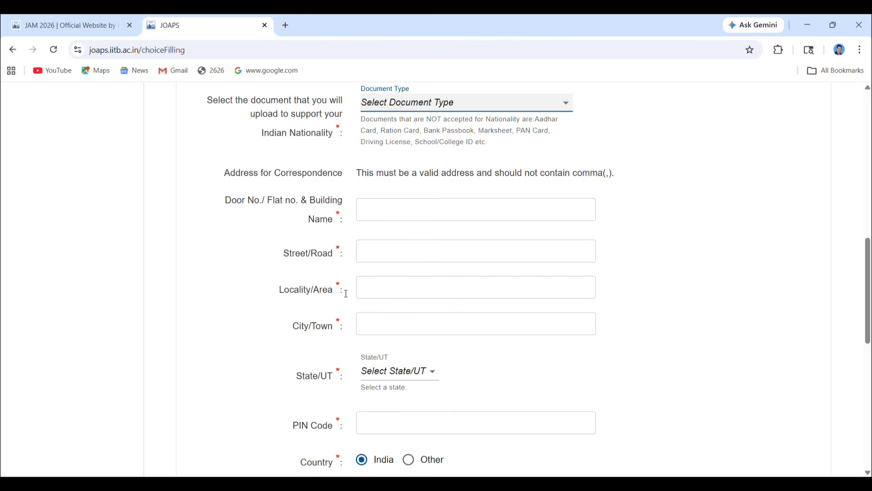
left_click(377, 292)
left_click(411, 376)
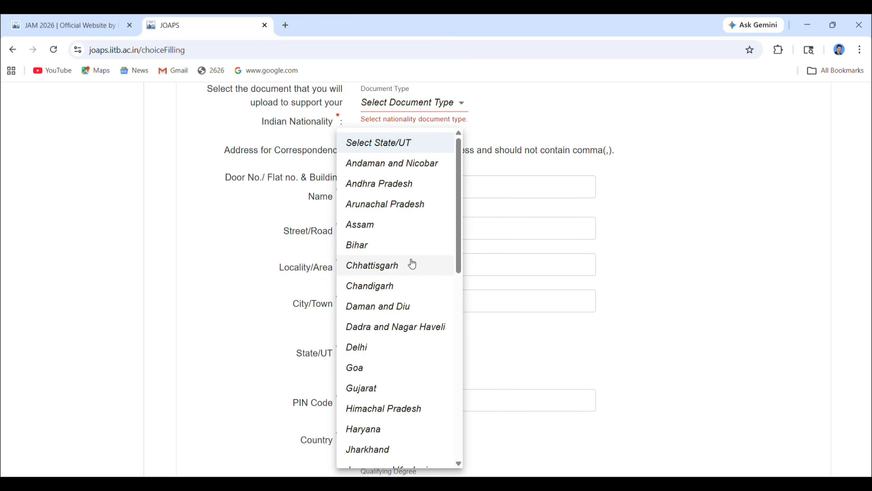
left_click(399, 293)
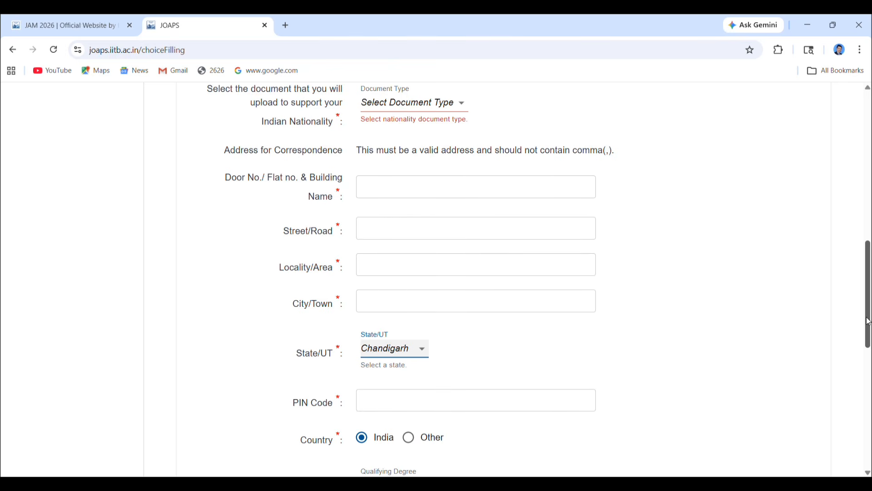
Set the qualifying degree to B.Sc
left_click_drag(868, 320, 868, 344)
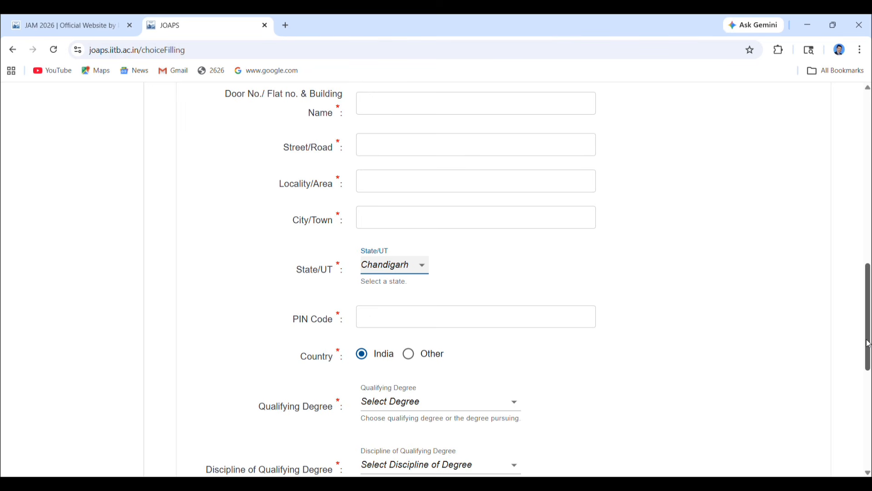
left_click_drag(868, 343, 868, 353)
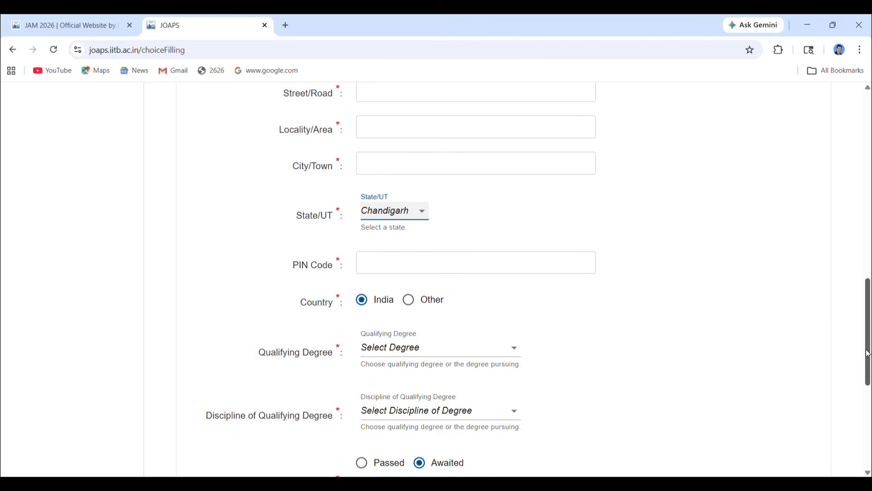
left_click_drag(868, 353, 868, 353)
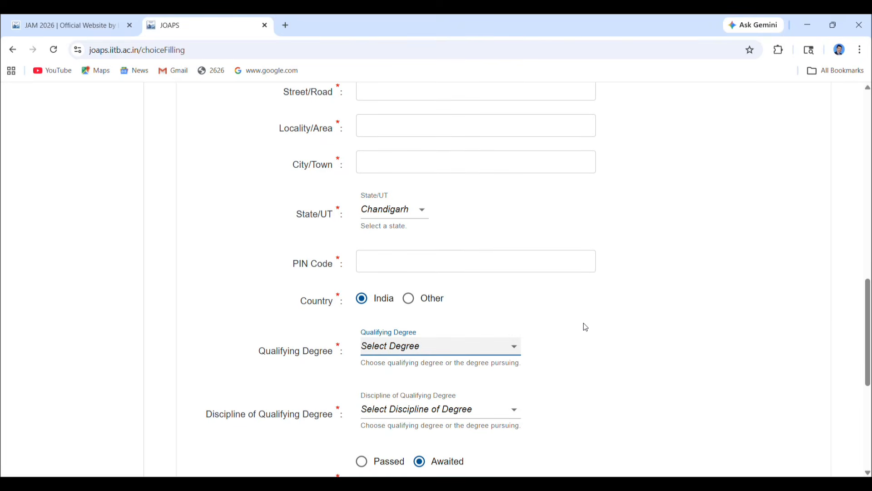
left_click(585, 327)
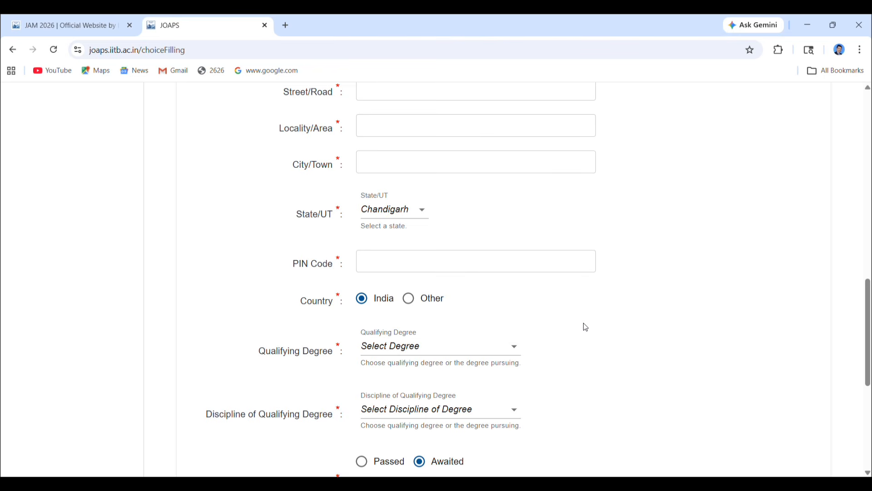
left_click(517, 348)
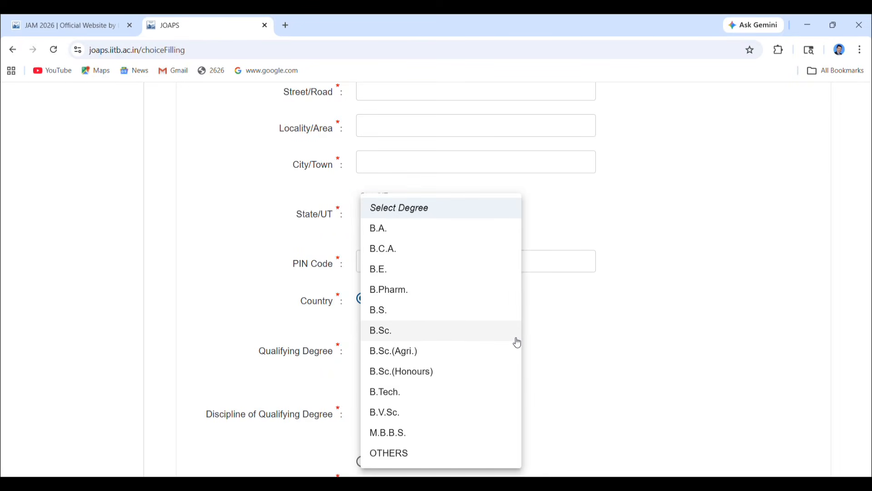
left_click(513, 334)
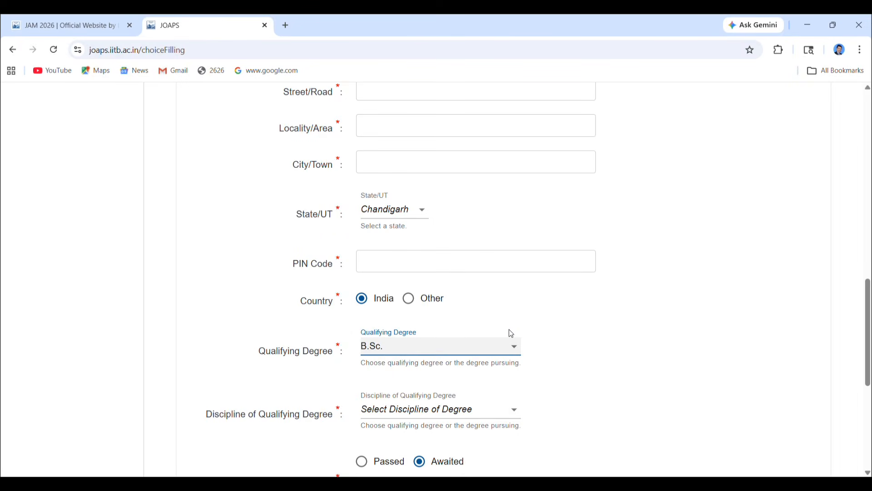
Set the discipline of the qualifying degree to PCM Physics Chemistry and Mathematics
left_click(507, 412)
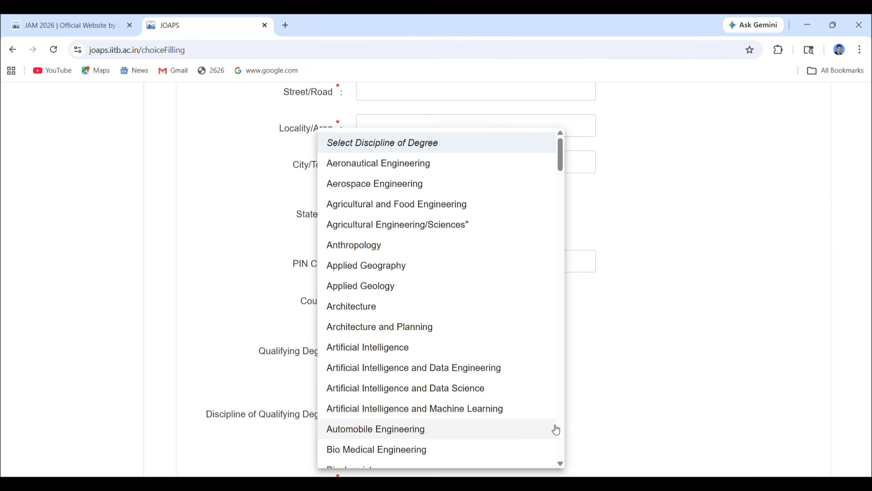
left_click(561, 464)
scroll(560, 464, "down", 10)
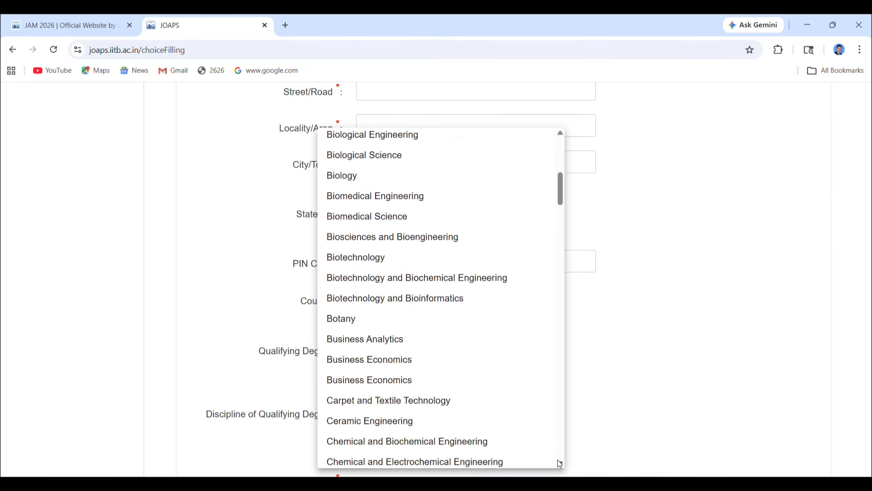
left_click(561, 464)
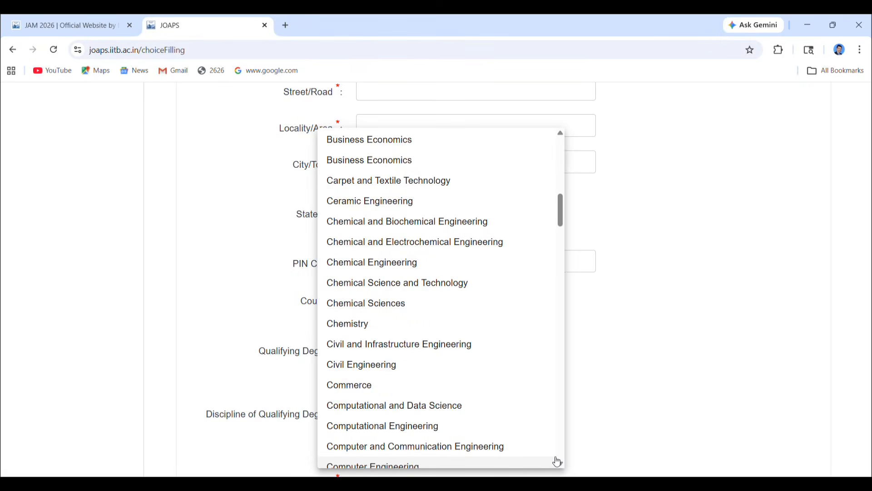
scroll(562, 464, "down", 5)
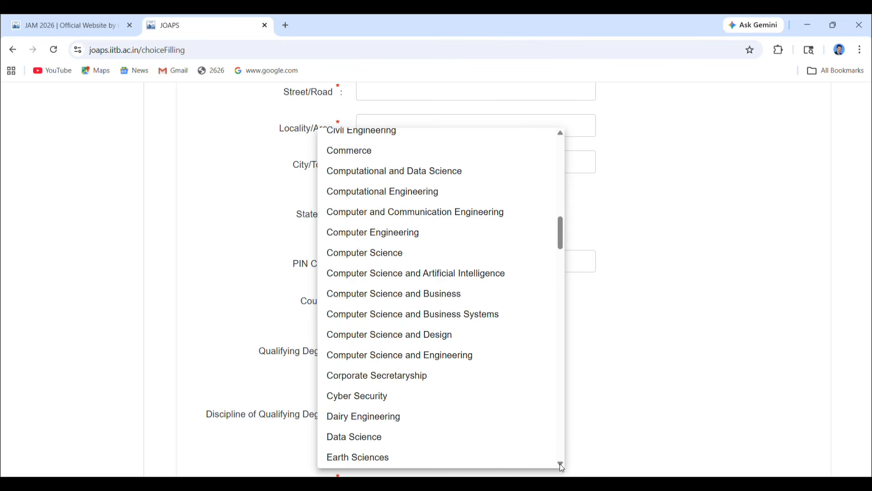
left_click(560, 464)
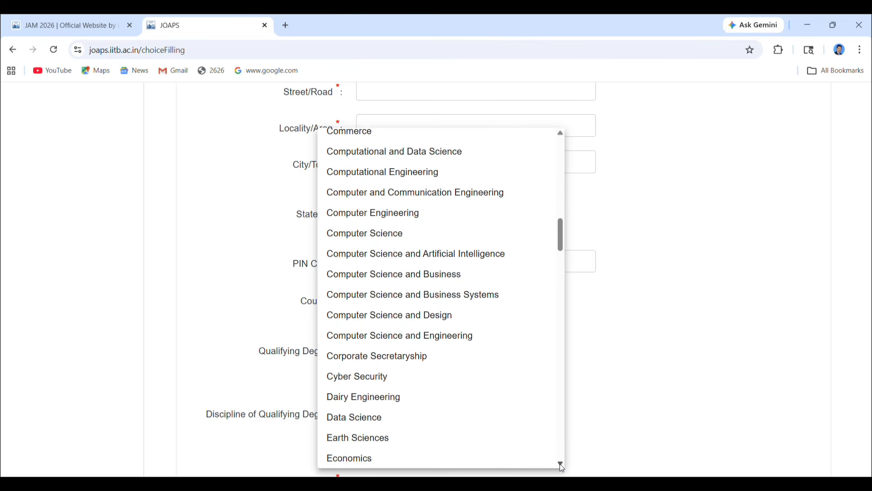
left_click(560, 464)
left_click(561, 464)
left_click(561, 464)
left_click(560, 464)
left_click(561, 464)
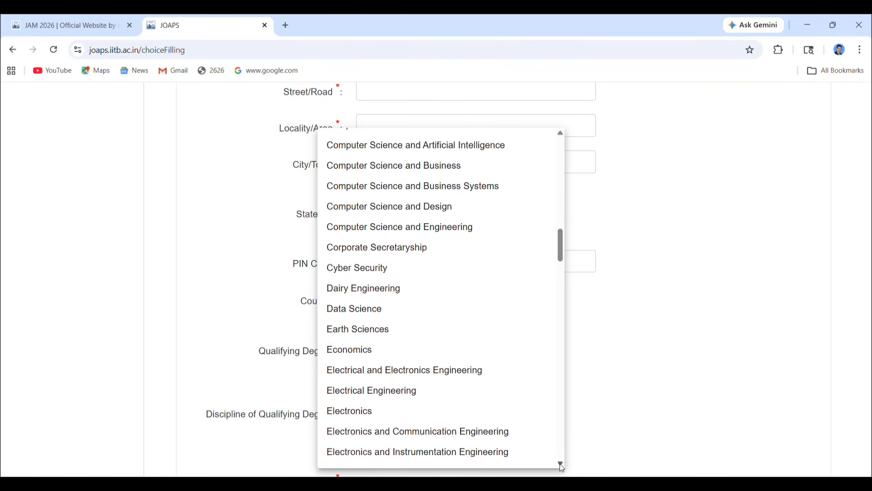
left_click(560, 464)
left_click(561, 464)
left_click(561, 463)
left_click(560, 464)
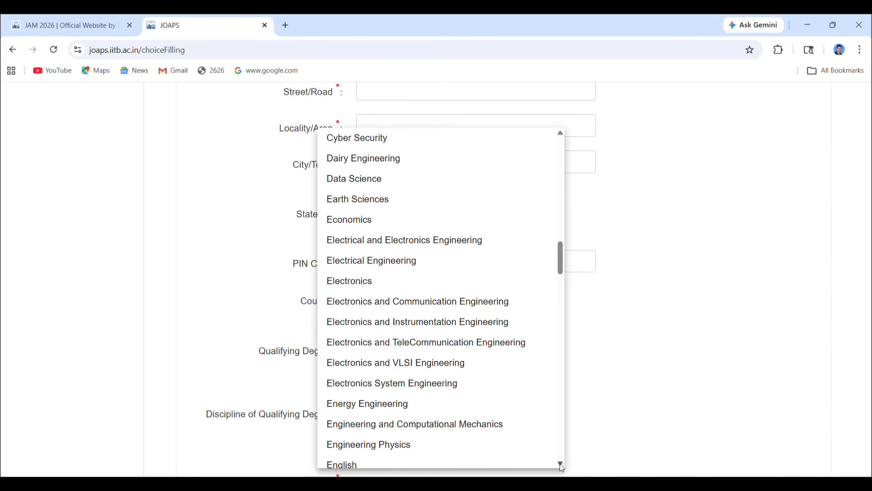
left_click(561, 464)
left_click(560, 463)
left_click(561, 464)
left_click(560, 464)
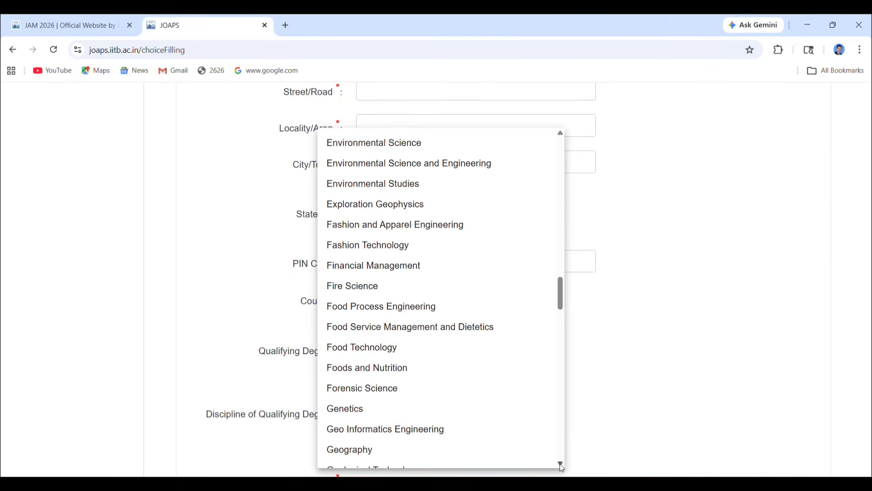
left_click(561, 464)
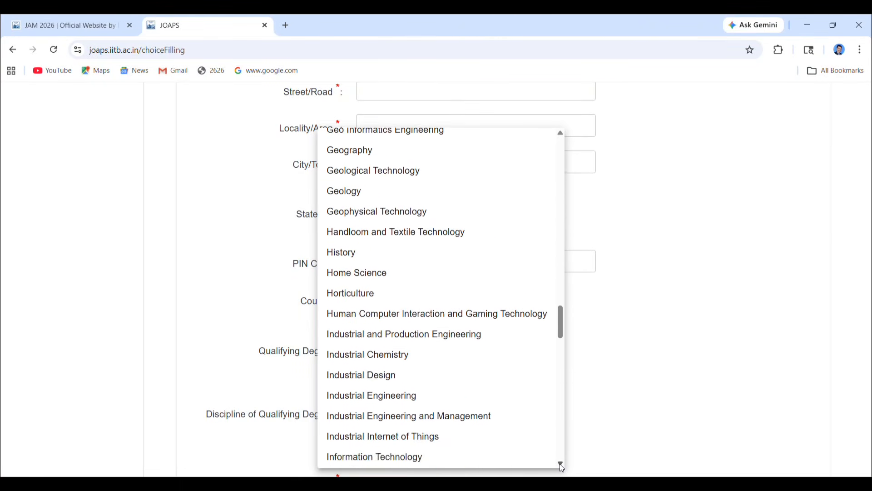
left_click(561, 464)
left_click(561, 464)
left_click(560, 464)
left_click(561, 464)
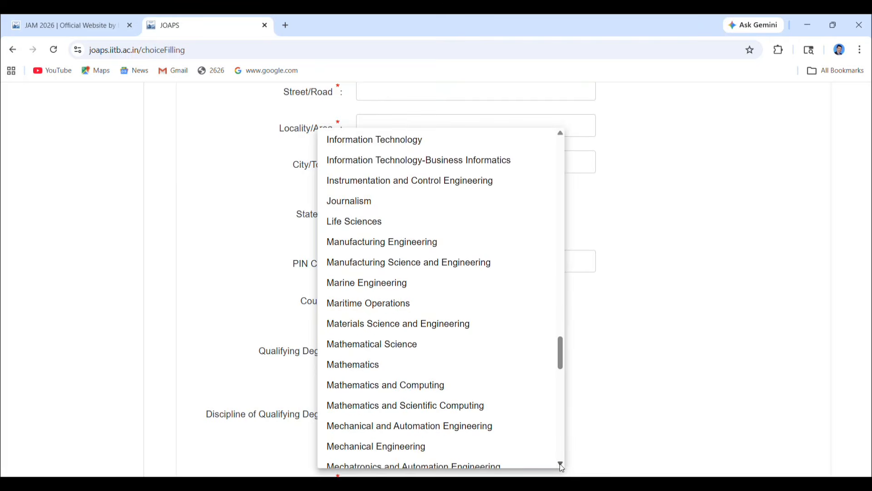
left_click(560, 464)
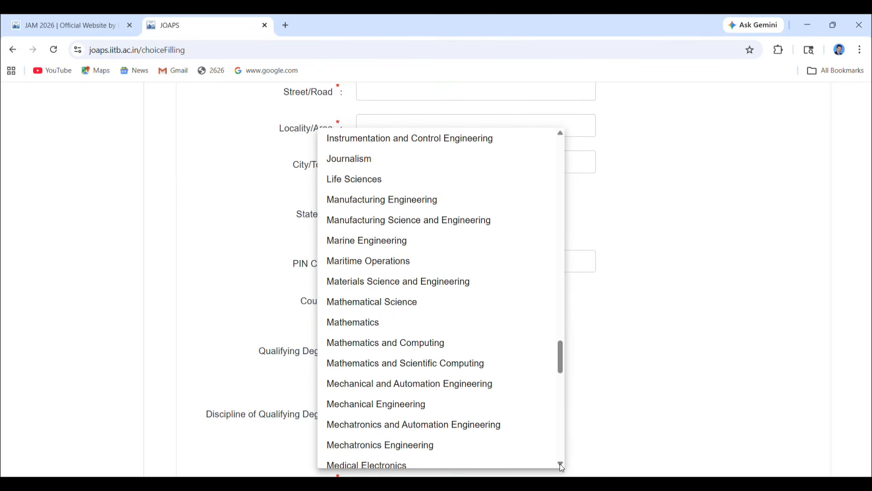
left_click(560, 464)
left_click(561, 464)
left_click(561, 464)
left_click(561, 464)
left_click(561, 464)
left_click(560, 464)
left_click(561, 464)
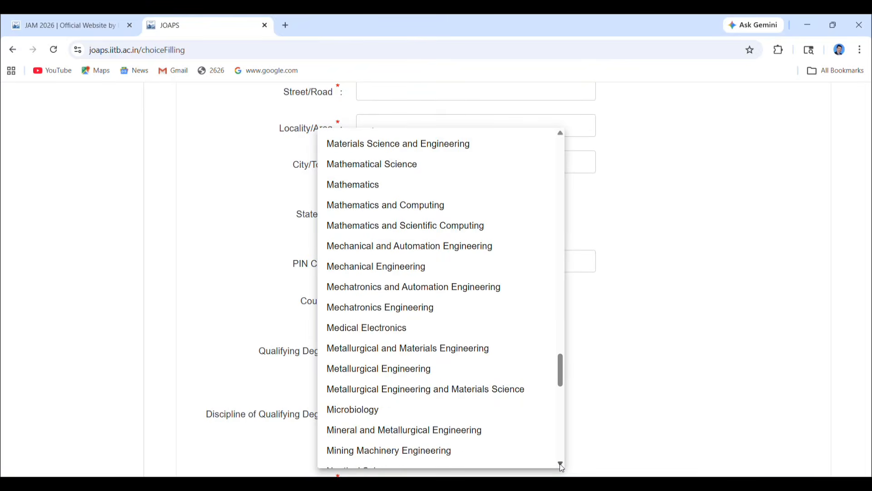
left_click(561, 464)
left_click(561, 463)
left_click(560, 463)
left_click(561, 464)
left_click(560, 464)
left_click(560, 464)
left_click(561, 464)
left_click(560, 463)
left_click(561, 464)
left_click(561, 463)
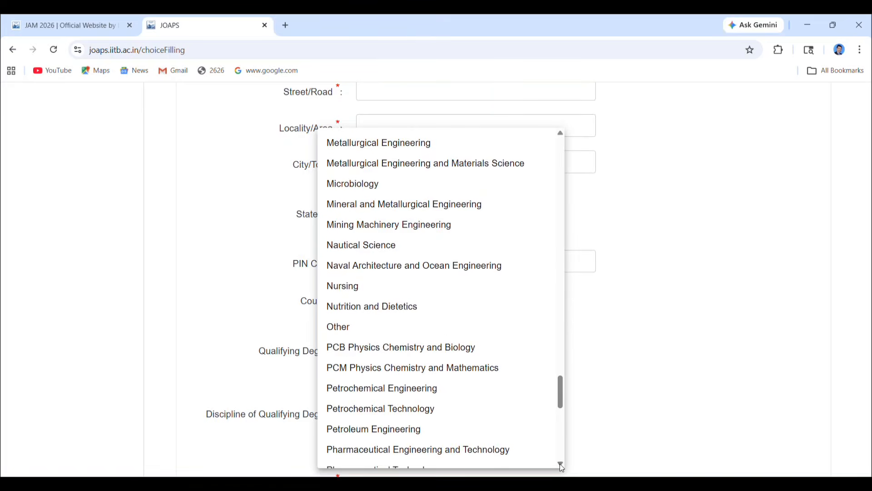
left_click(560, 463)
left_click(561, 464)
left_click(561, 464)
left_click(560, 463)
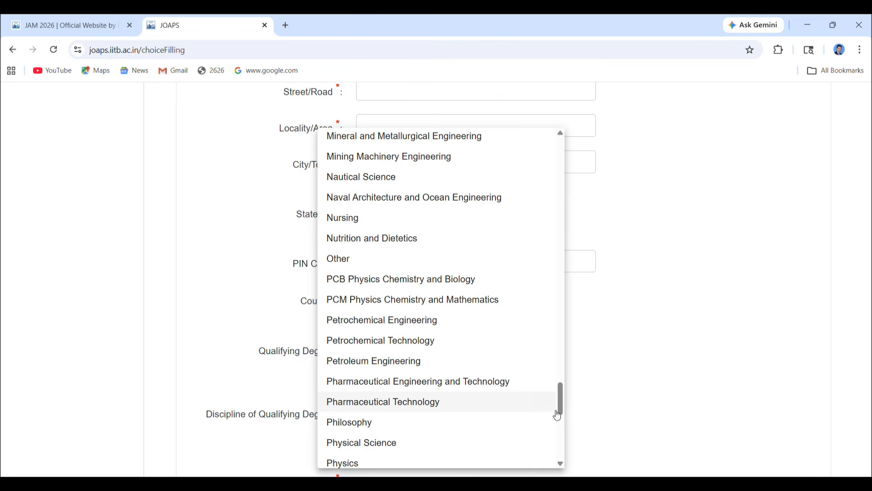
left_click(481, 300)
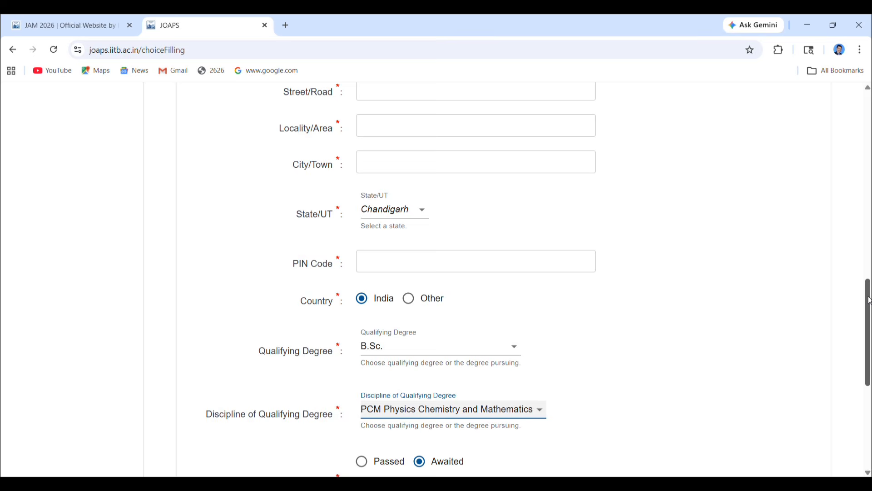
Mark the qualifying examination result as Passed
scroll(847, 324, "down", 2)
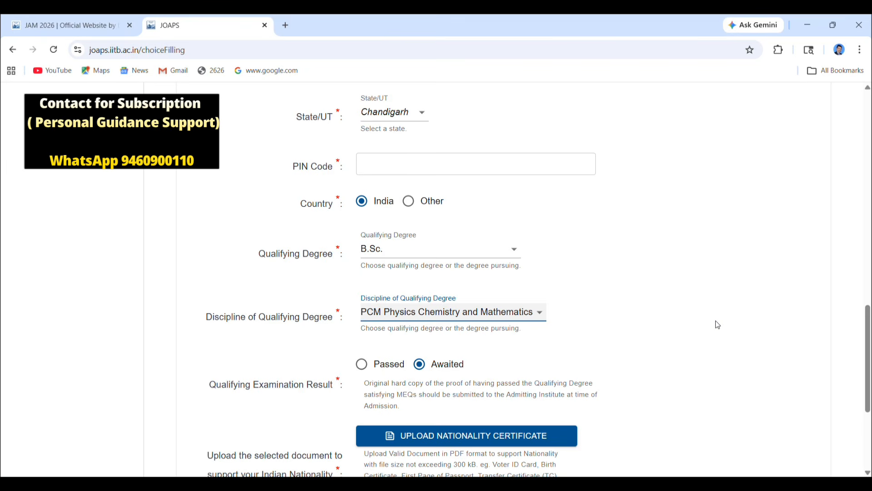
left_click(362, 364)
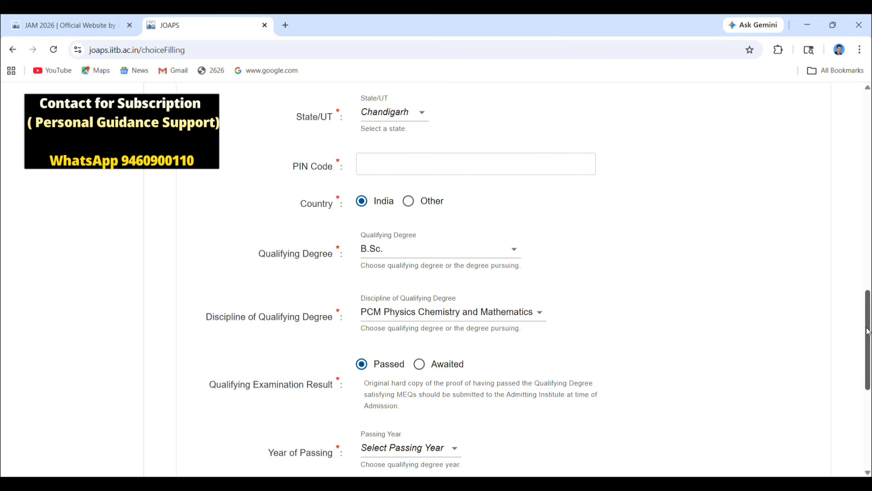
left_click_drag(867, 332, 868, 355)
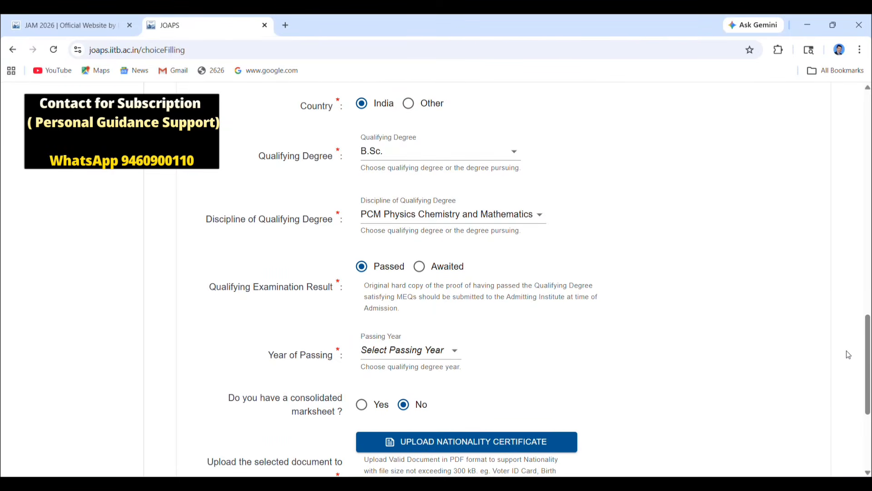
left_click(435, 357)
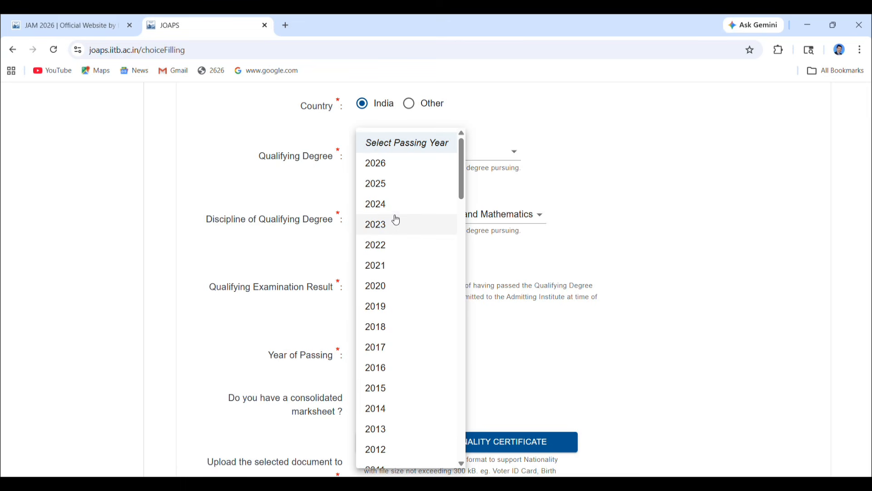
left_click(577, 382)
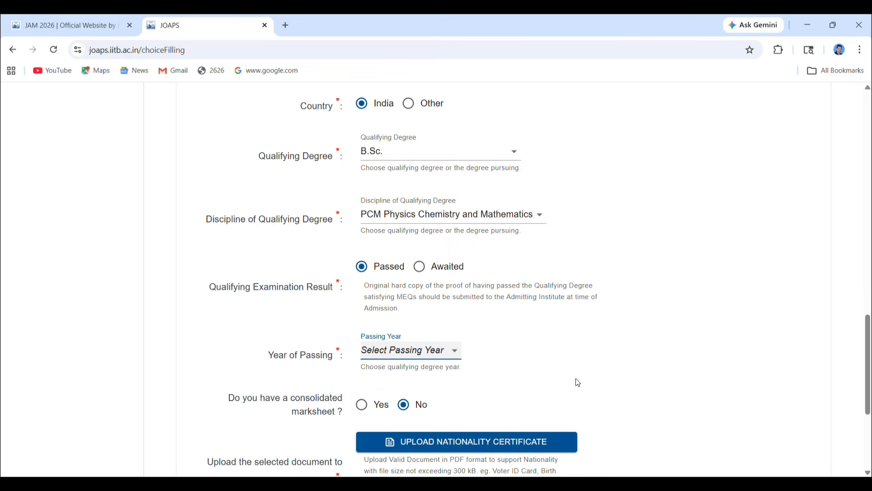
left_click(525, 350)
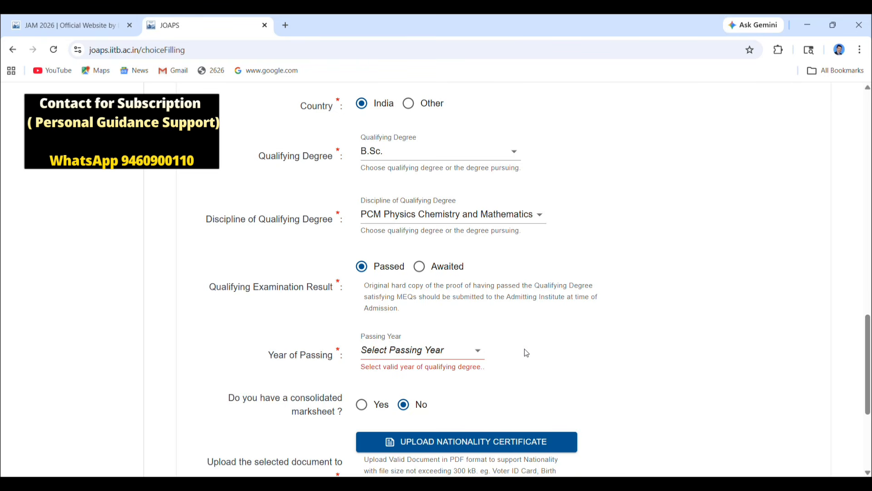
Try the Awaited option for the qualifying examination result and return the selection to Passed
left_click(421, 267)
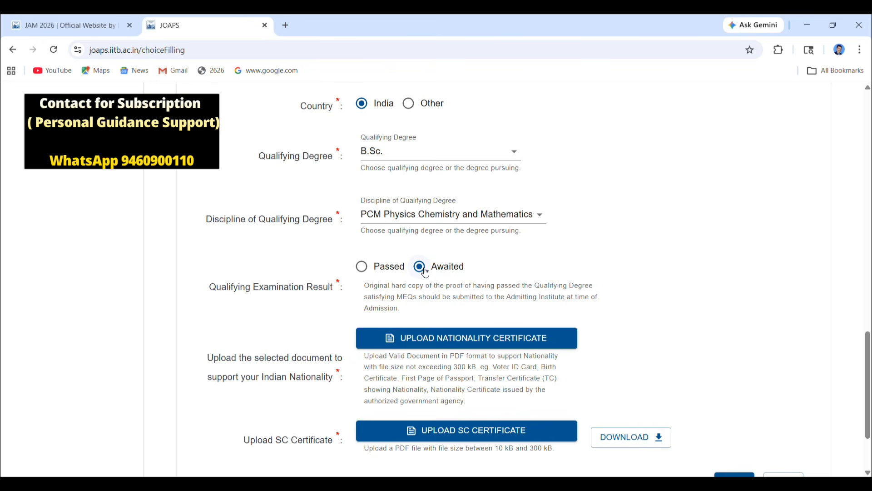
left_click(362, 268)
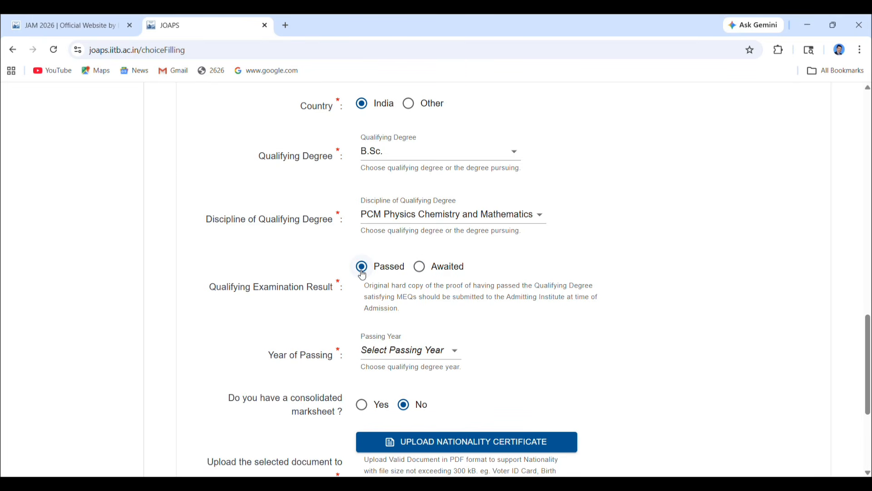
left_click(426, 269)
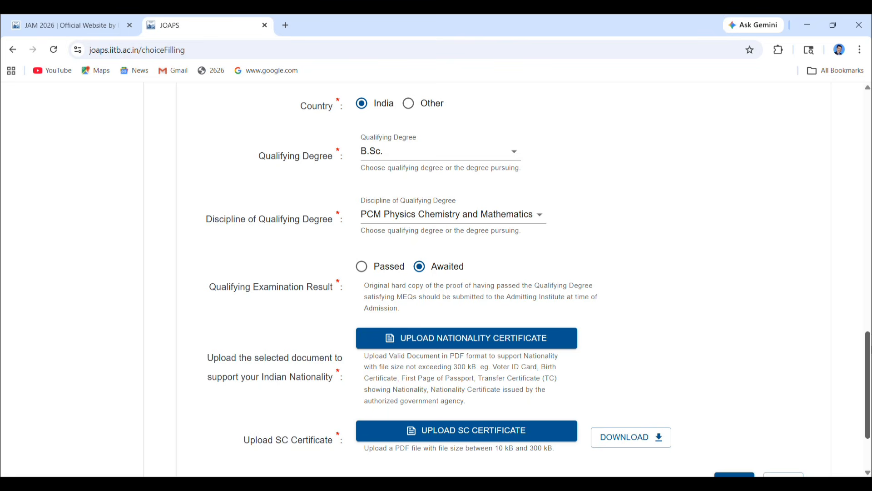
scroll(868, 353, "down", 1)
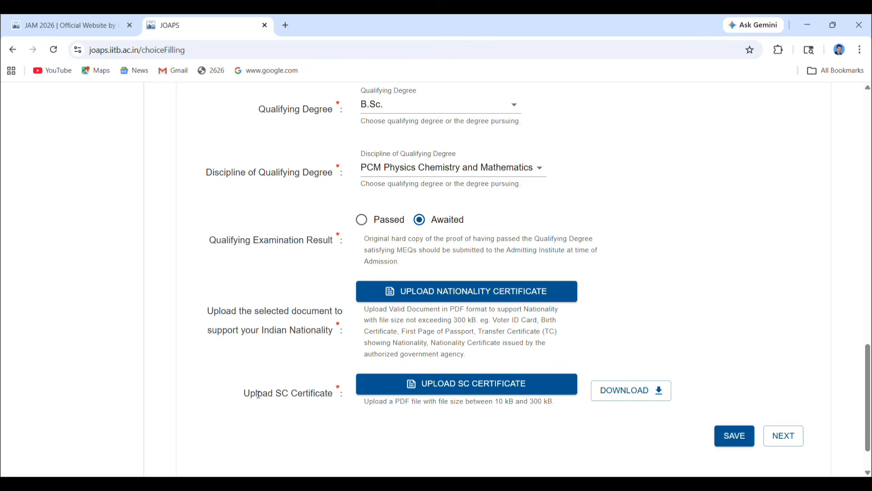
left_click(434, 391)
left_click(369, 223)
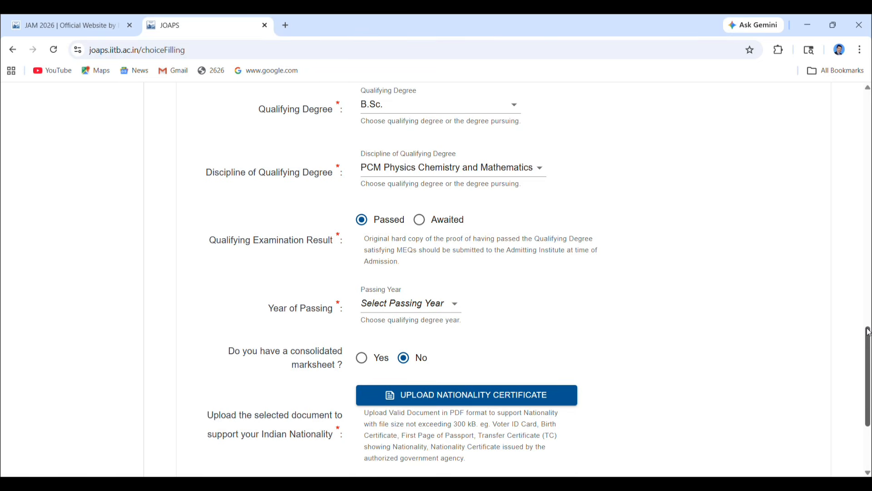
Set the year of passing for the qualifying degree to 2025
left_click_drag(869, 340, 870, 357)
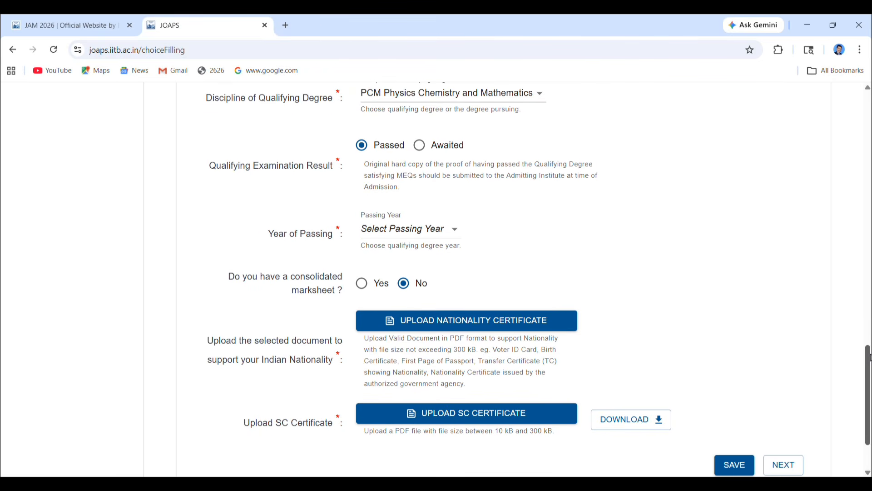
left_click(451, 232)
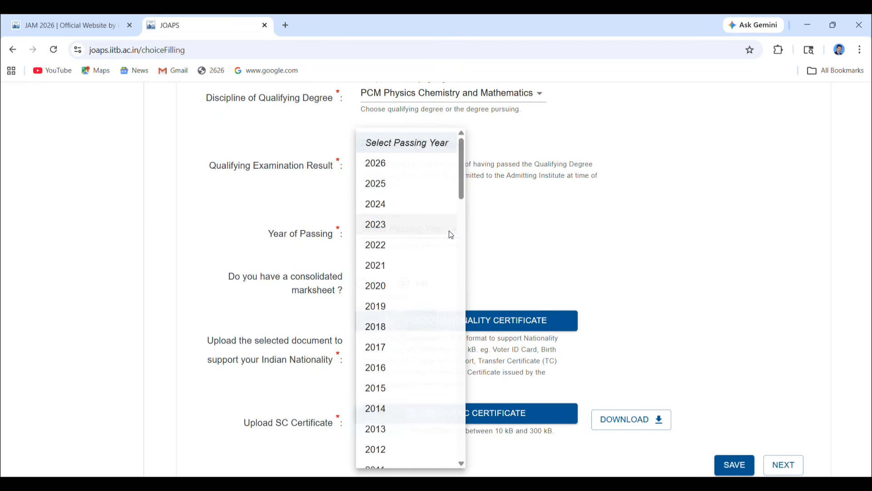
left_click(393, 188)
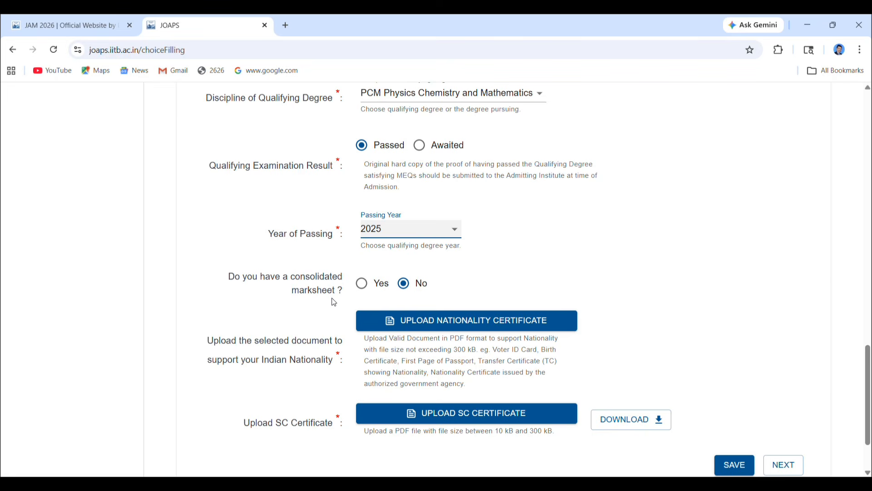
Answer No to having a consolidated marksheet and proceed to the document upload and academic details section
left_click(368, 290)
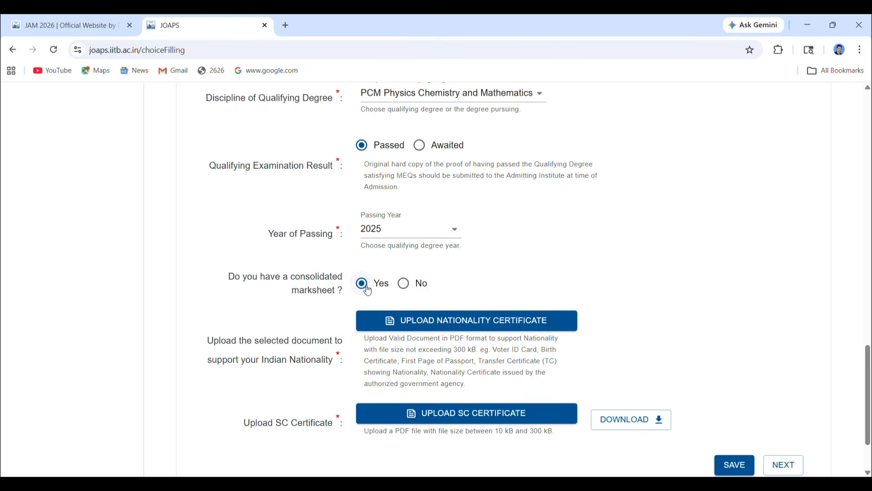
left_click(407, 287)
left_click(789, 468)
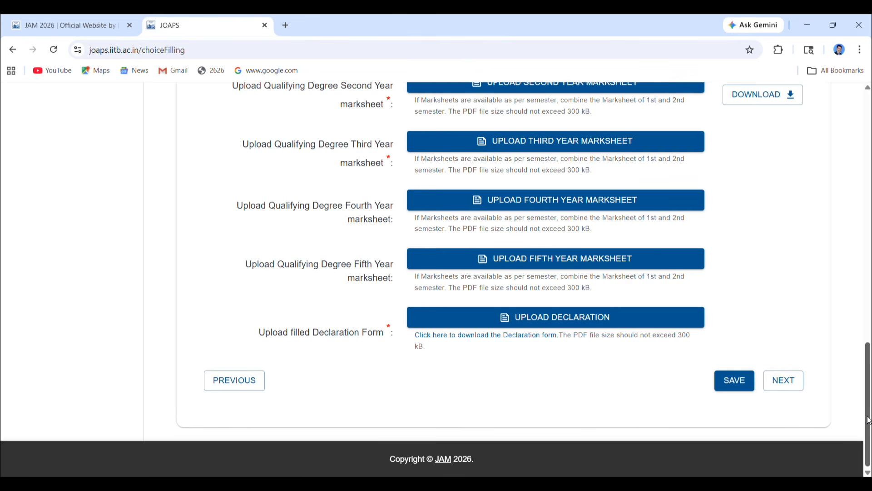
Review the school certificate, degree certificate, academic records, yearly marksheet and declaration form requirements in the Document Upload & Academic Details section
left_click_drag(867, 422, 860, 228)
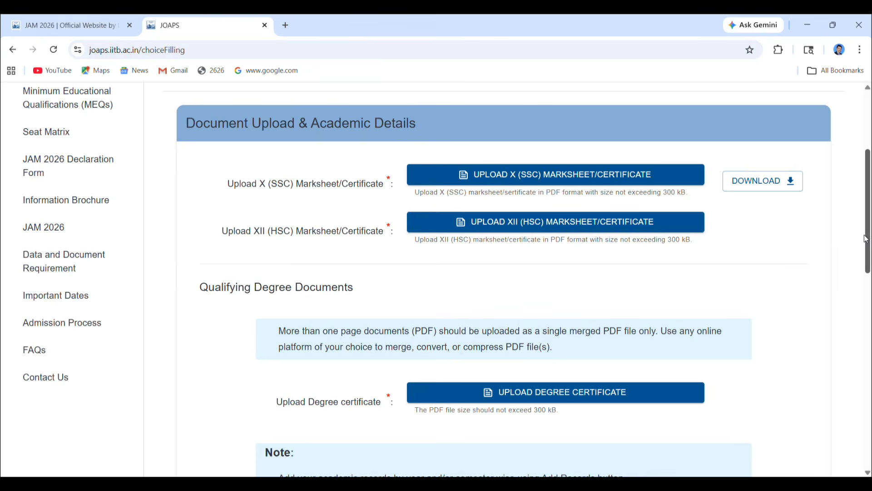
left_click_drag(866, 238, 869, 289)
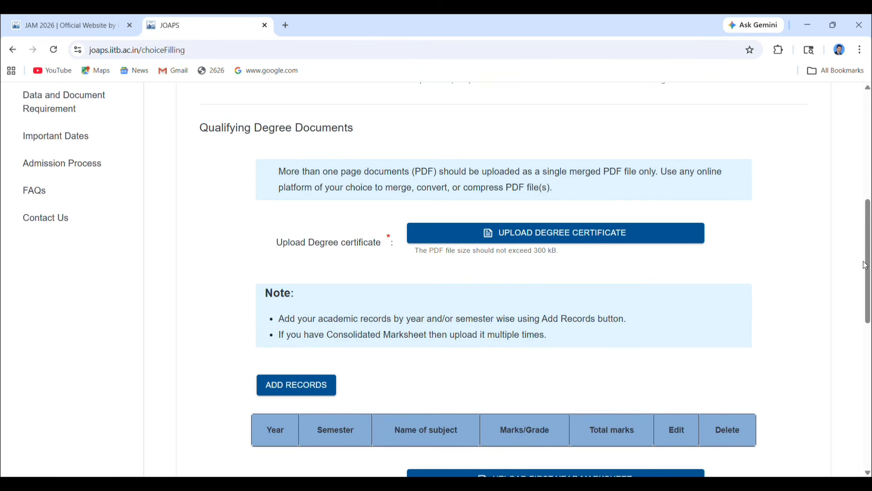
scroll(868, 263, "down", 1)
scroll(504, 280, "down", 5)
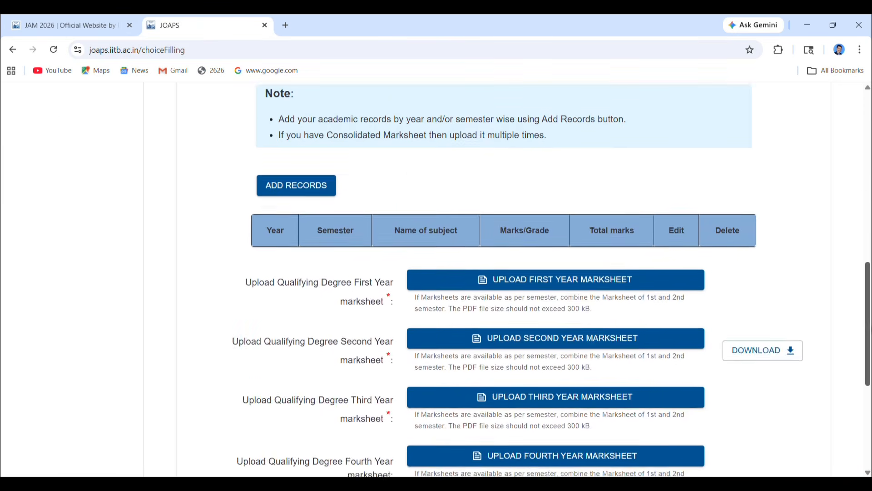
scroll(676, 302, "up", 1)
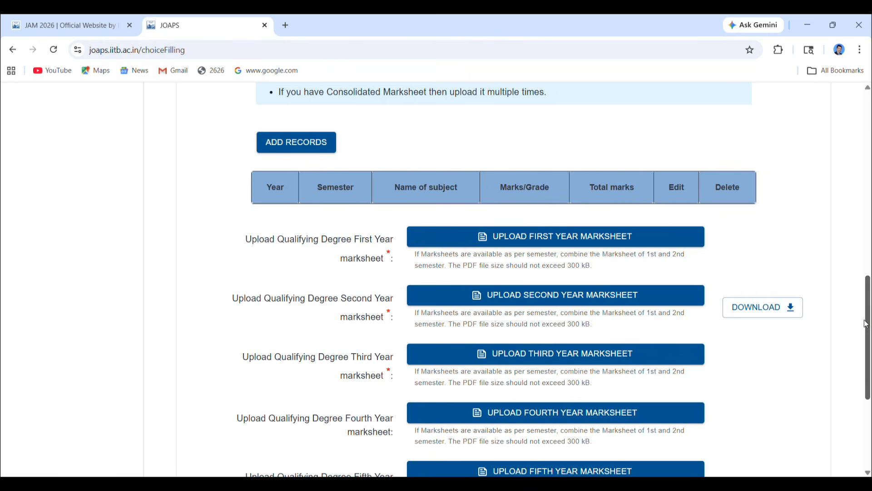
scroll(869, 328, "down", 1)
left_click_drag(869, 328, 870, 351)
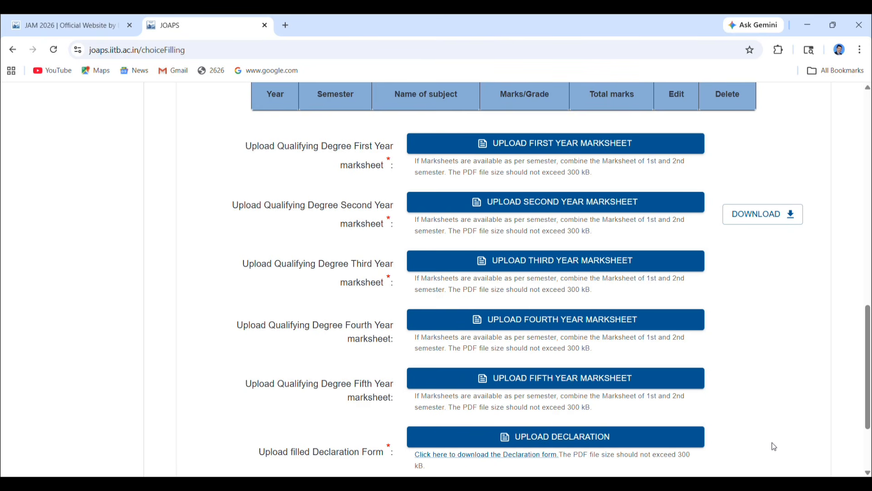
left_click_drag(869, 395, 869, 337)
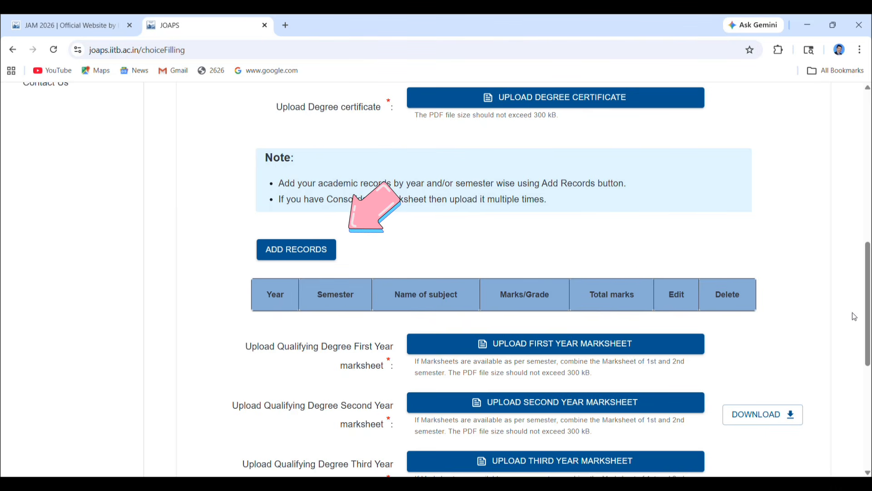
Start a new academic subject record with year 1 and semester Not Applicable
left_click(334, 251)
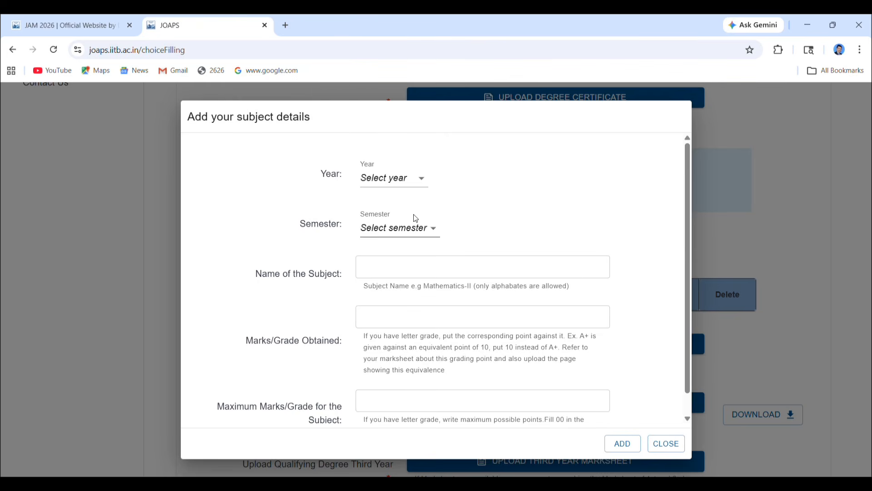
left_click(412, 183)
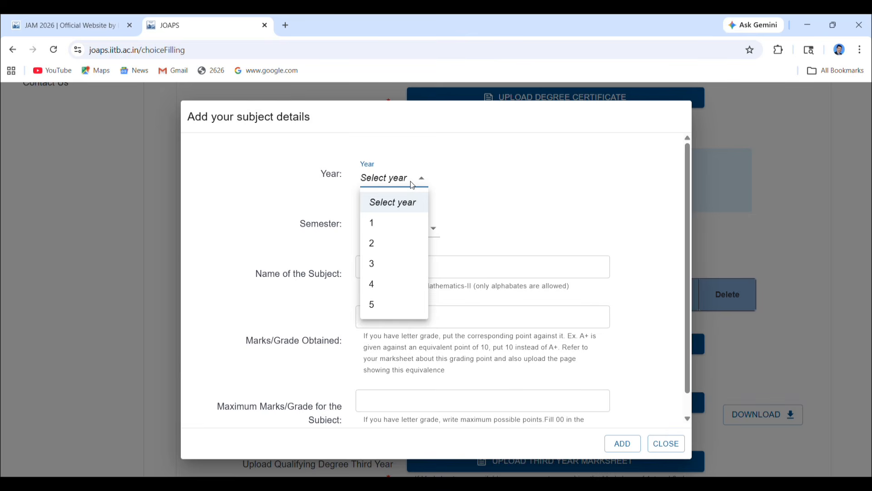
left_click(393, 224)
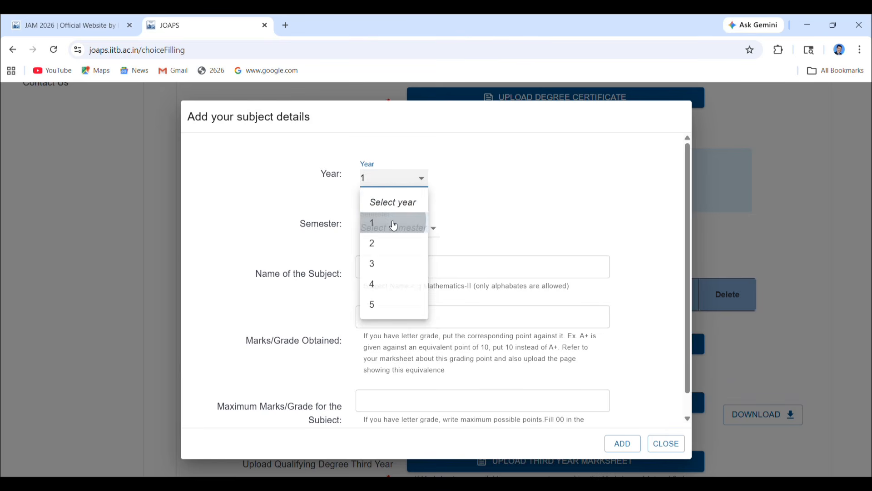
left_click(395, 230)
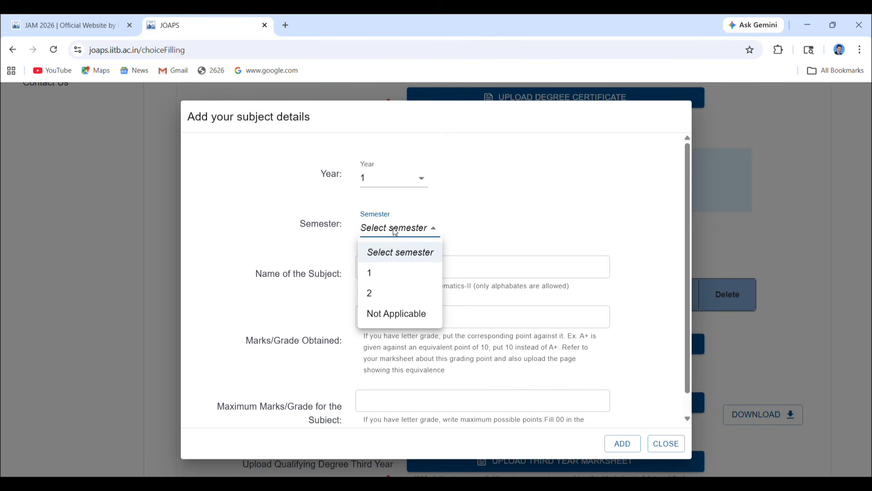
left_click(388, 273)
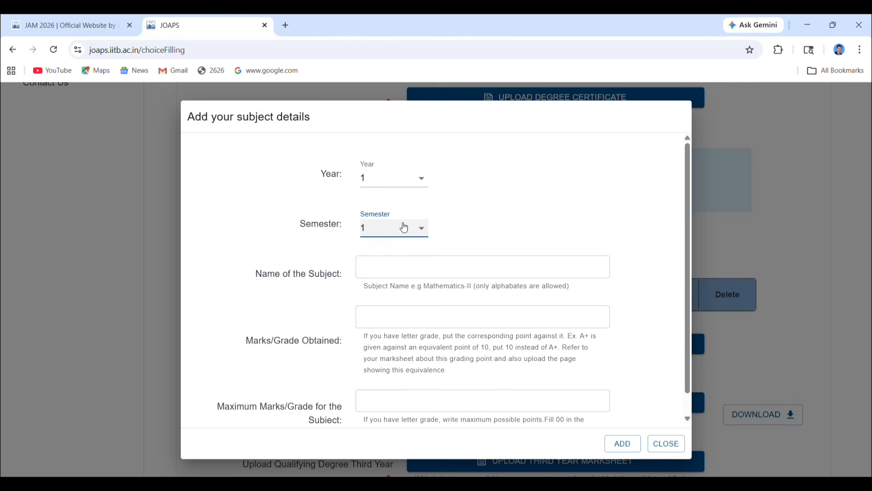
left_click(404, 227)
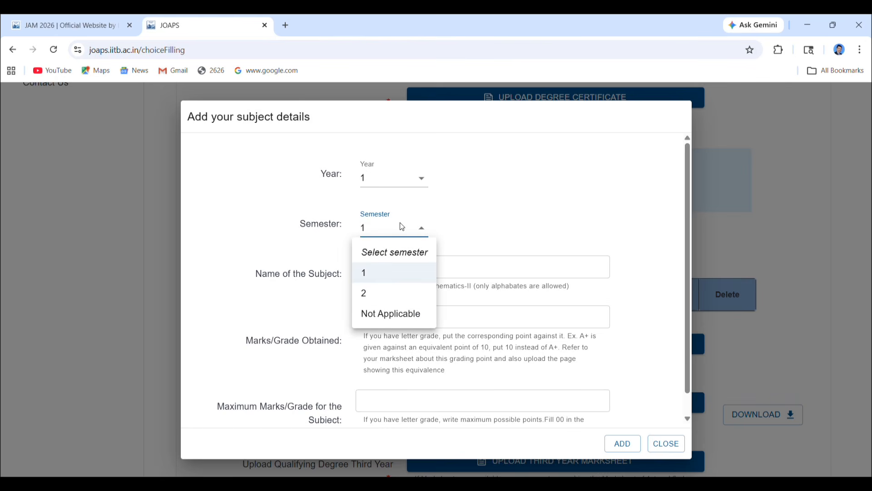
left_click(388, 315)
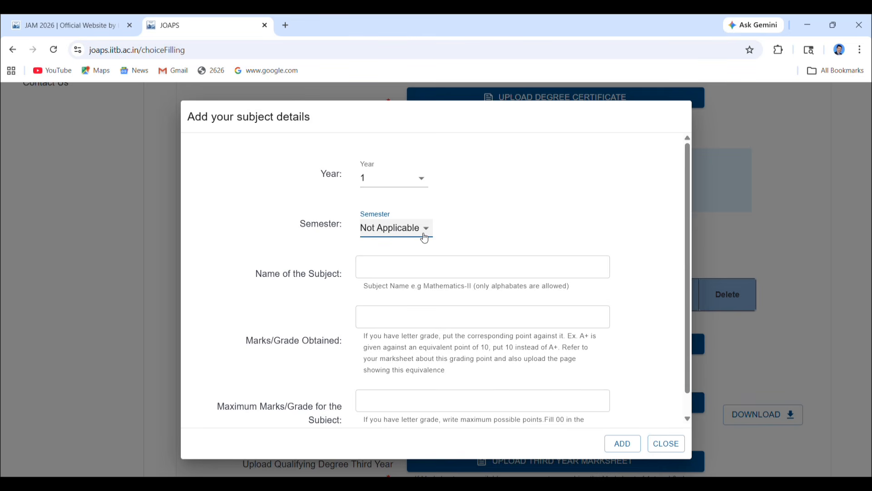
Enter CHEMISTRY-I as the name of the subject in the new record
left_click(390, 267)
type("CHEMISTRY-")
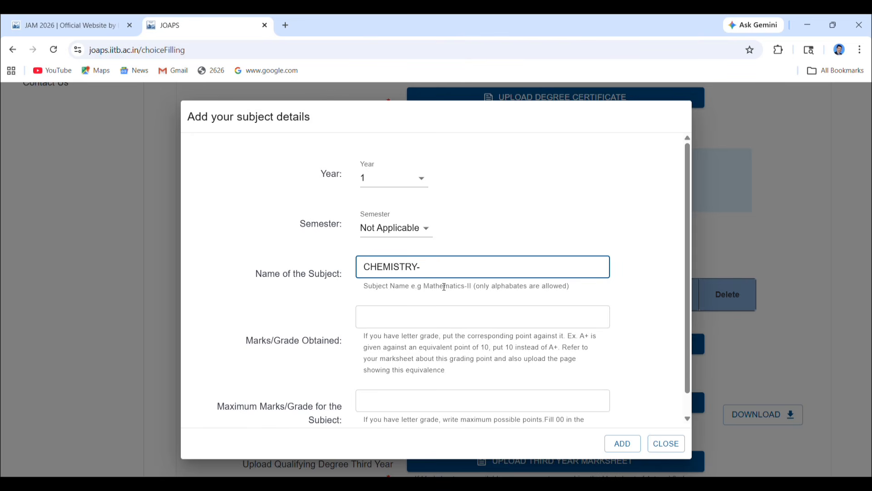
type("I")
type("I")
type("I")
key("BackSpace")
key("BackSpace")
type("V")
key("BackSpace")
key("BackSpace")
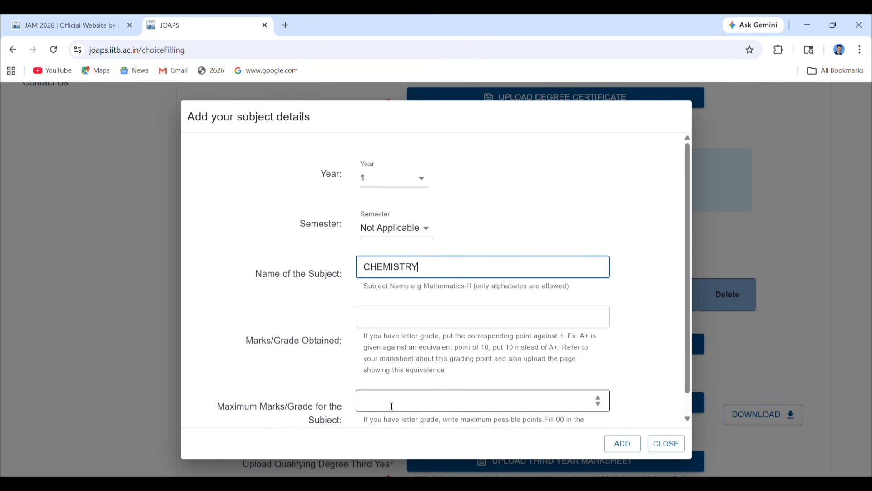
type("1")
key("BackSpace")
type("-I")
Set the maximum marks to 100 and the marks obtained to 76, and add the CHEMISTRY-I record
left_click(391, 406)
type("1")
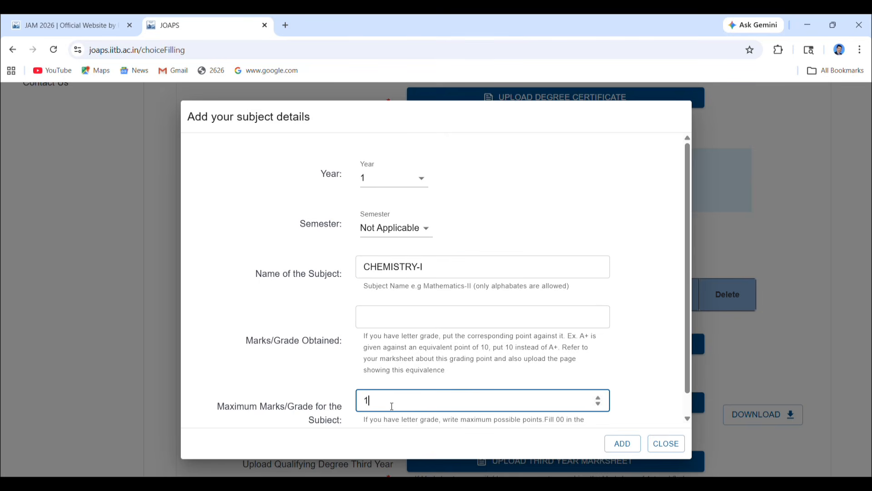
type("00")
left_click(389, 325)
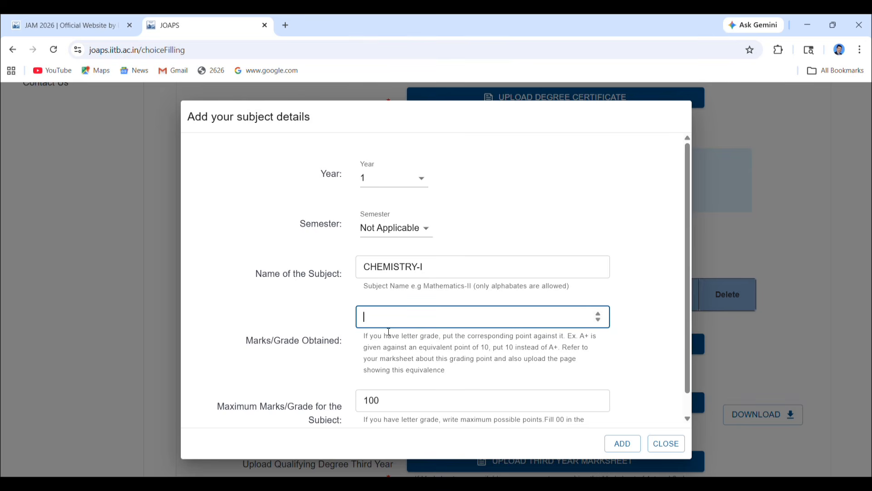
type("76")
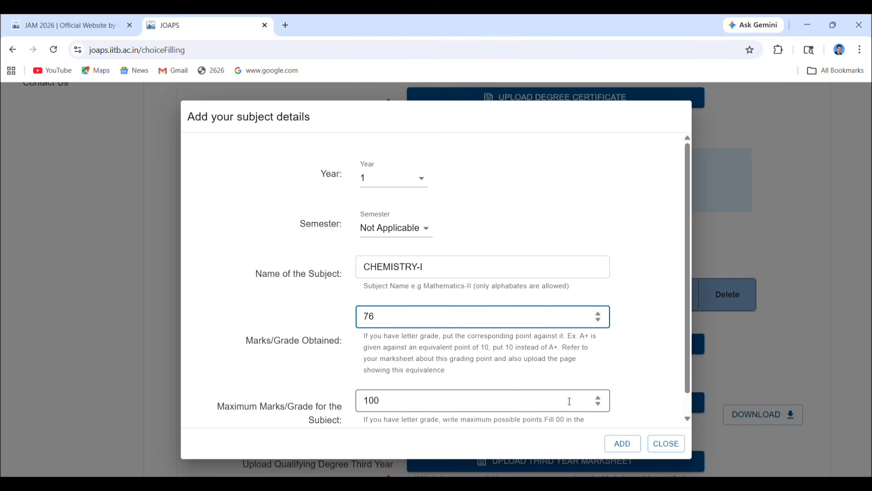
left_click(624, 448)
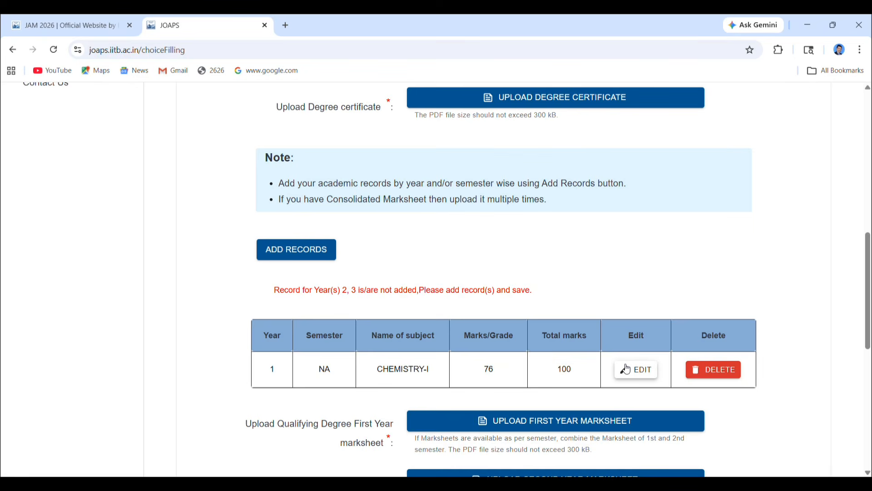
Add a year 1 subject record named CHEMISTRY-II with 79 marks obtained
left_click(308, 249)
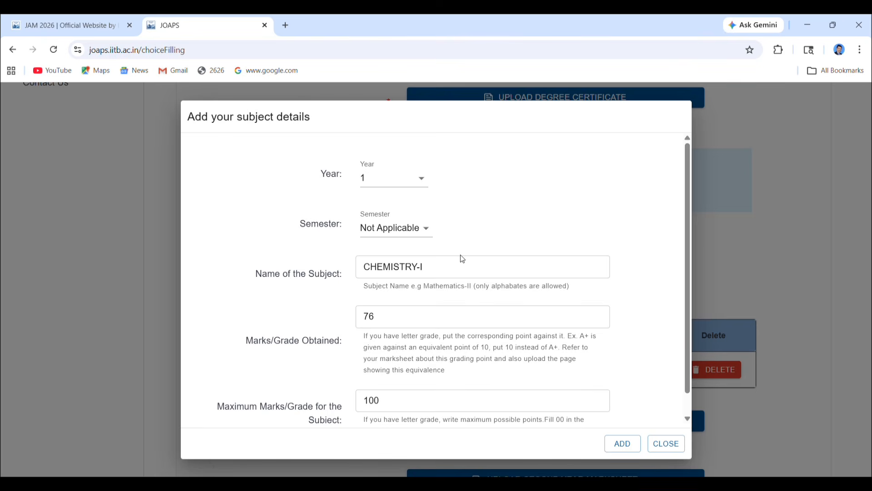
left_click(433, 270)
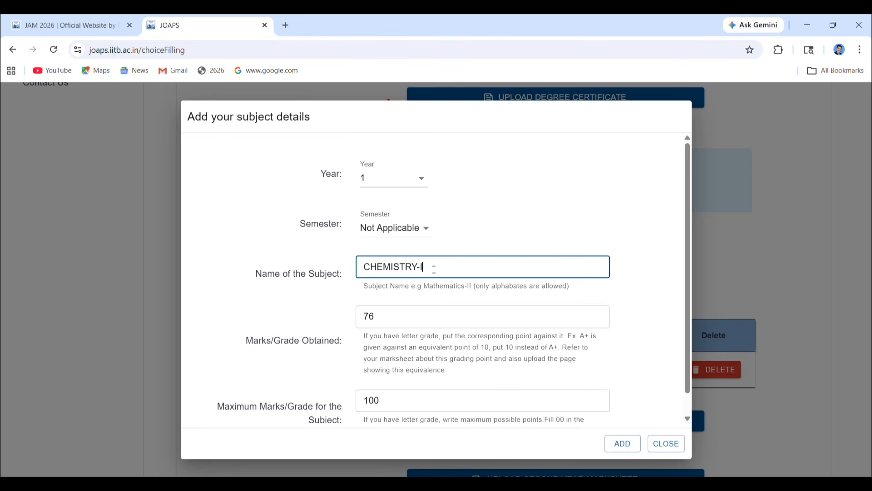
type("I")
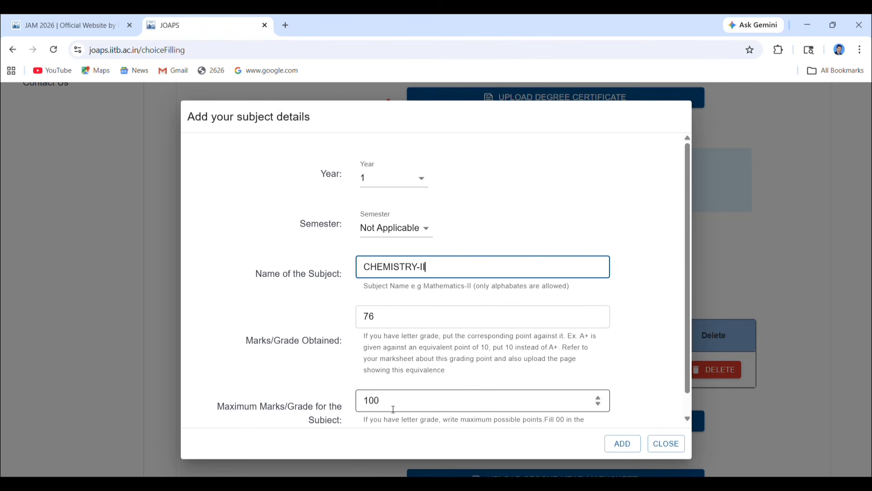
left_click(379, 324)
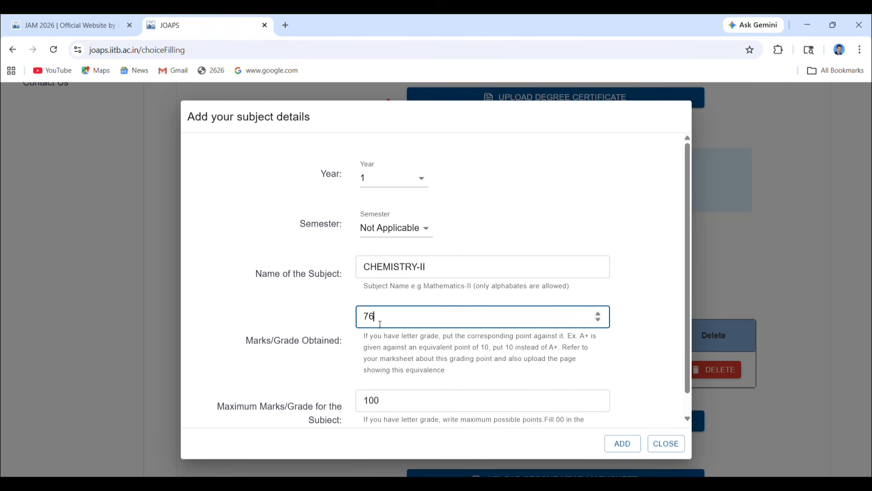
key("BackSpace")
type("9")
left_click(625, 442)
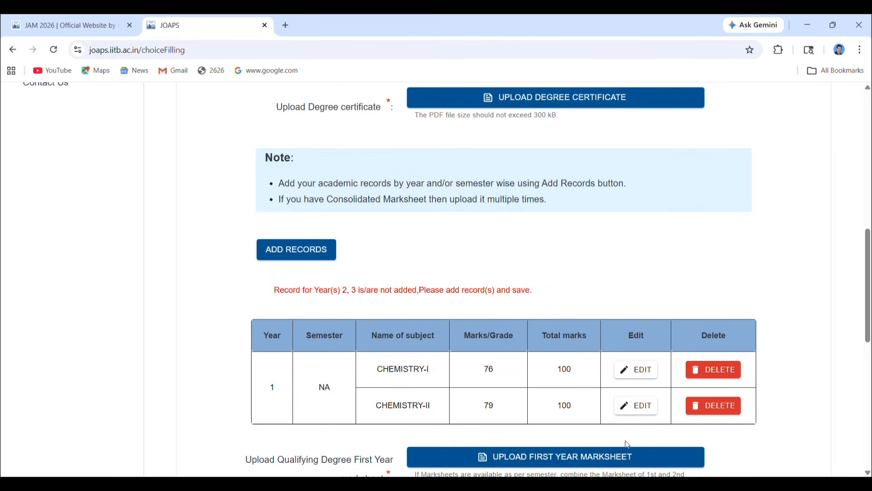
Start another year 1 subject record and enter MATHS as the name of the subject
left_click(310, 255)
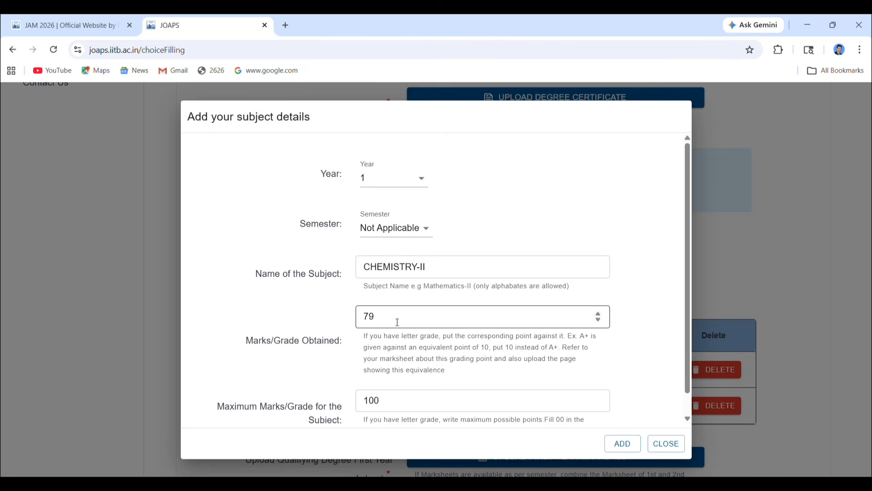
left_click(432, 274)
key("BackSpace")
key("BackSpace")
key("BackSpace")
key("BackSpace")
key("BackSpace")
key("BackSpace")
key("BackSpace")
key("BackSpace")
key("BackSpace")
key("BackSpace")
key("BackSpace")
key("BackSpace")
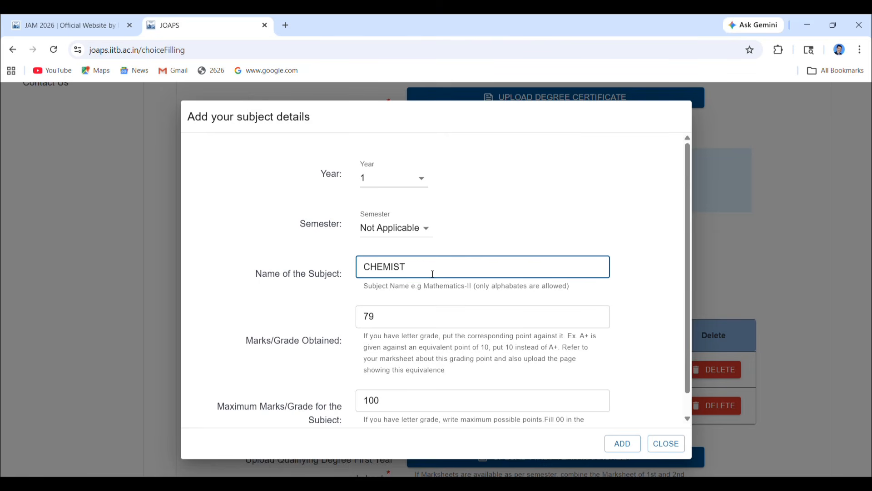
type("MATHS")
Set the marks obtained for MATHS to 87 and add the record
left_click(393, 318)
key("BackSpace")
key("BackSpace")
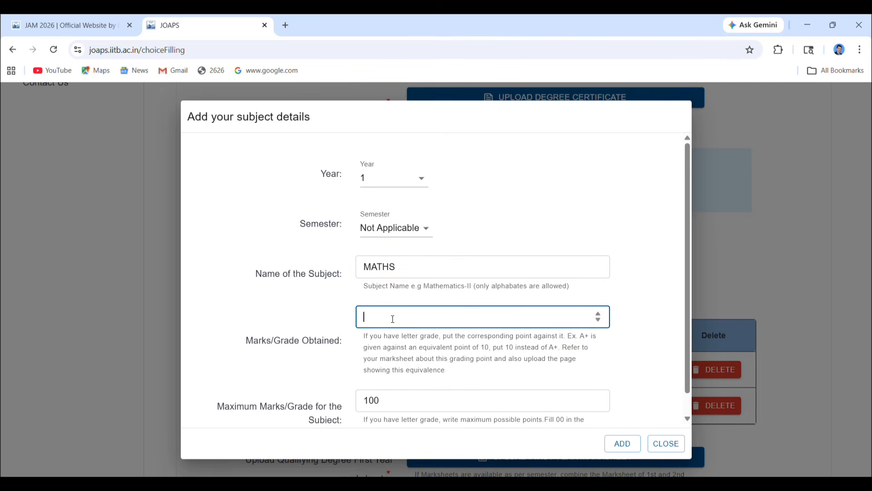
type("87")
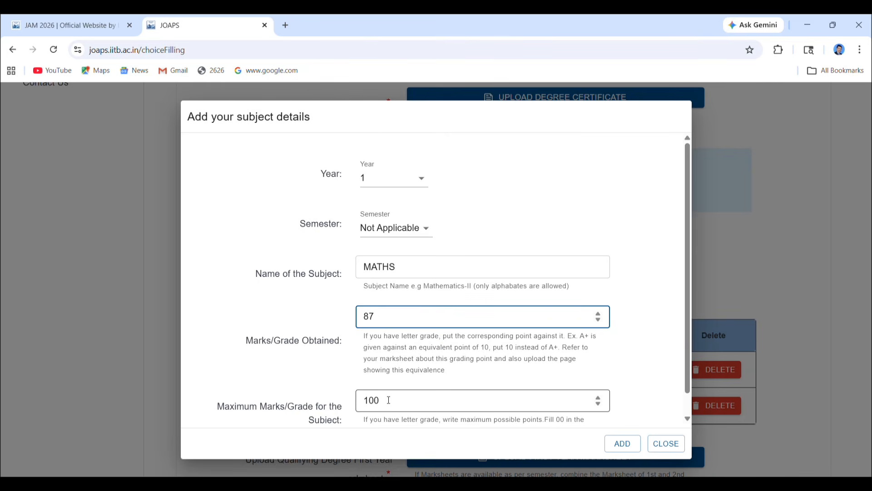
left_click(616, 445)
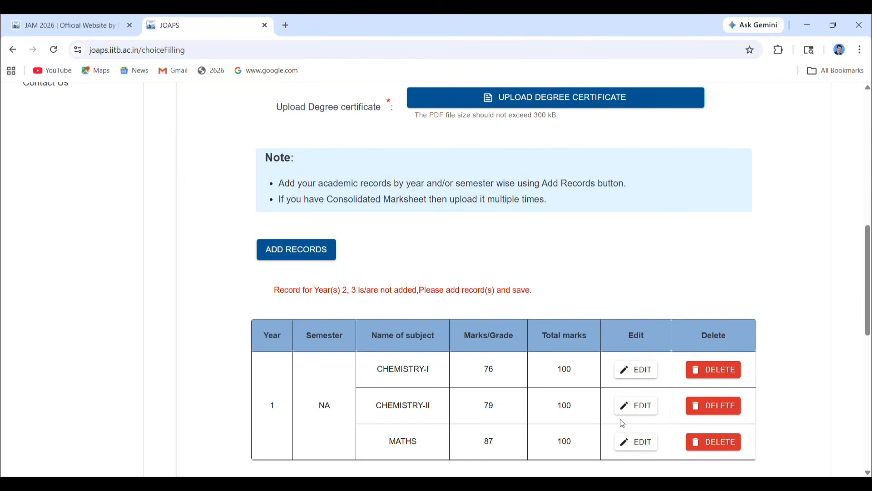
Add a year 1 subject record named PHYSICS with 85 marks obtained
left_click(298, 258)
left_click(421, 268)
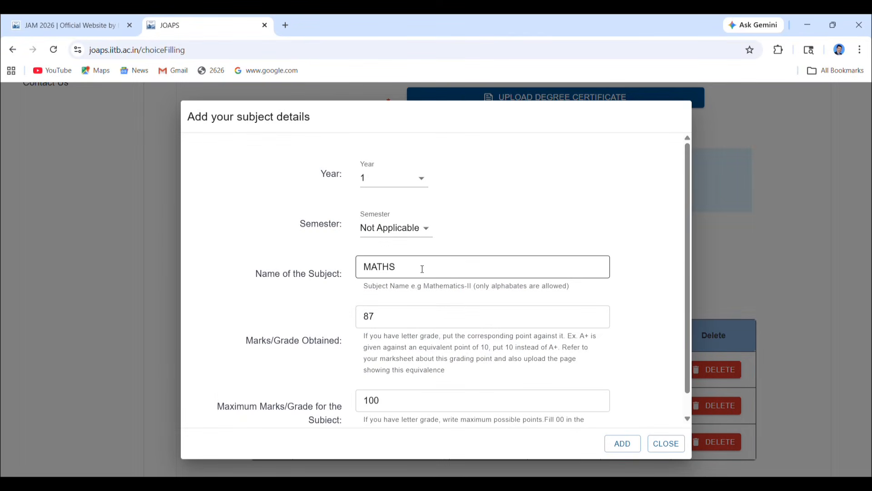
key("BackSpace")
key("BackSpace")
key("BackSpace")
key("BackSpace")
key("BackSpace")
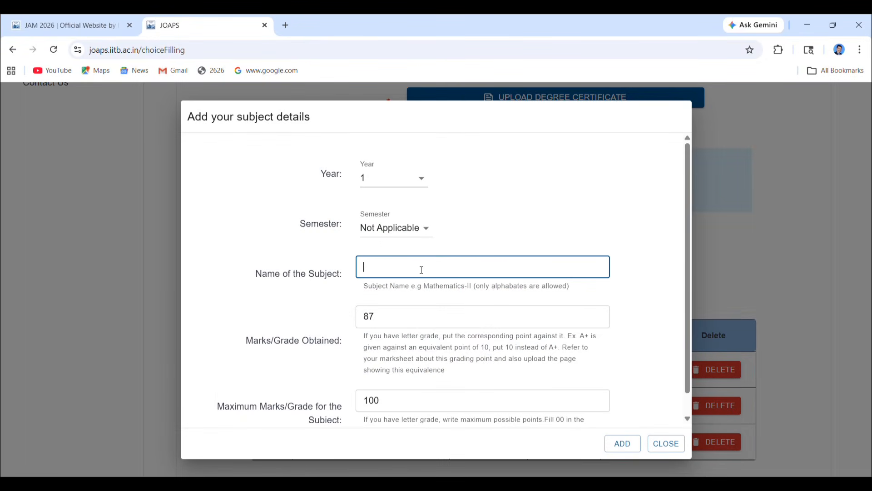
type("PHYSICS")
left_click(384, 323)
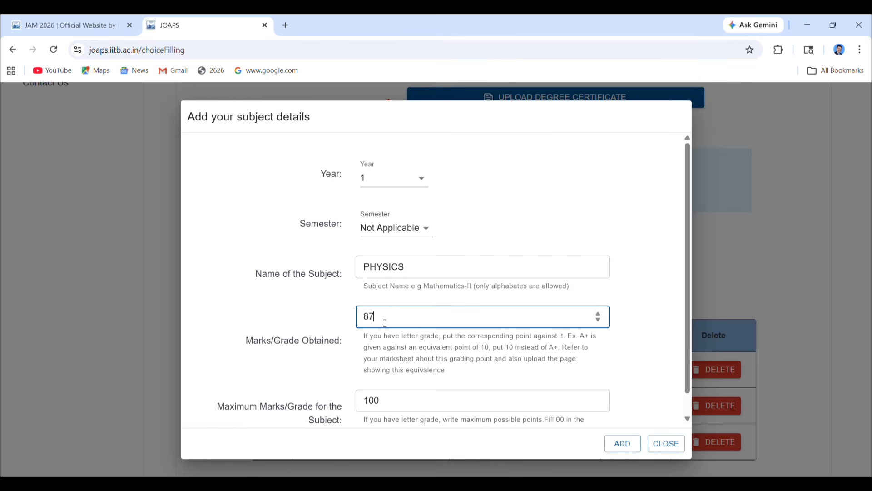
key("BackSpace")
type("5")
left_click(629, 449)
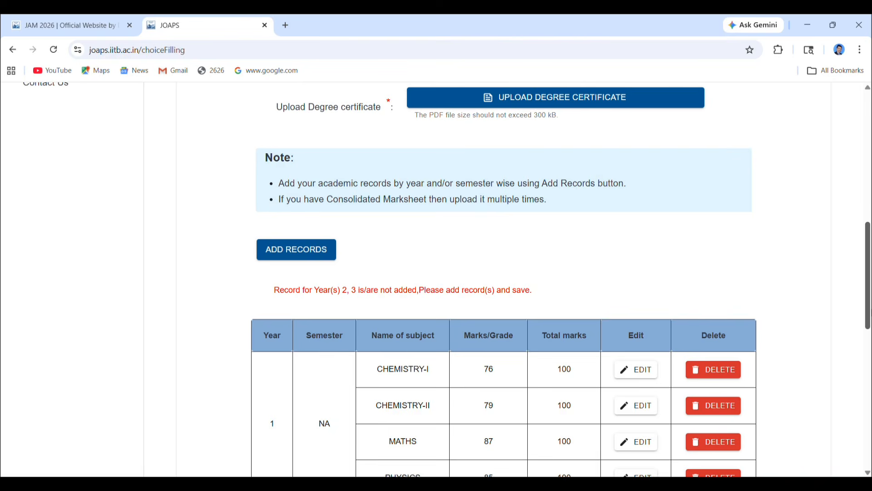
Add a PHYSICS subject record for year 2 with 81 marks obtained
left_click_drag(871, 308, 870, 327)
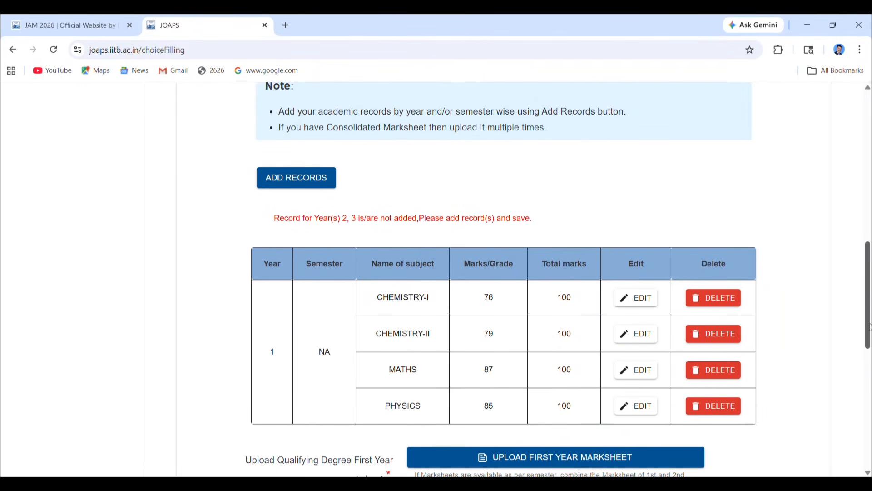
left_click(284, 177)
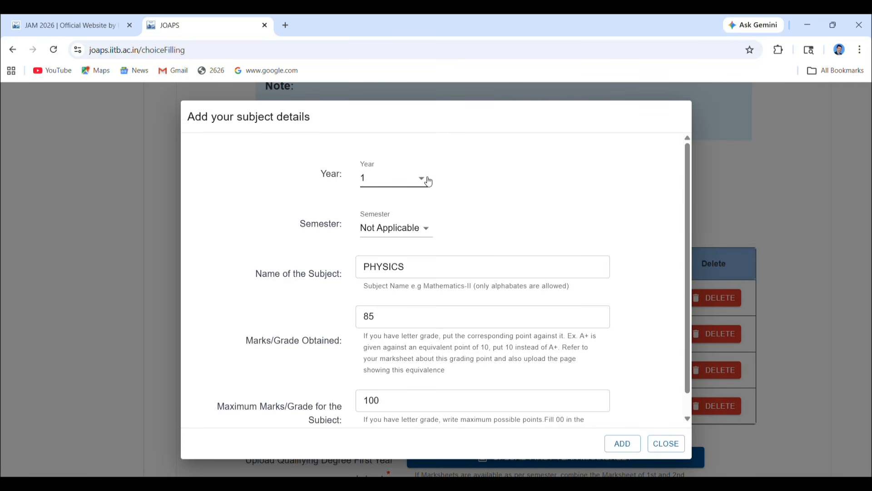
left_click(423, 179)
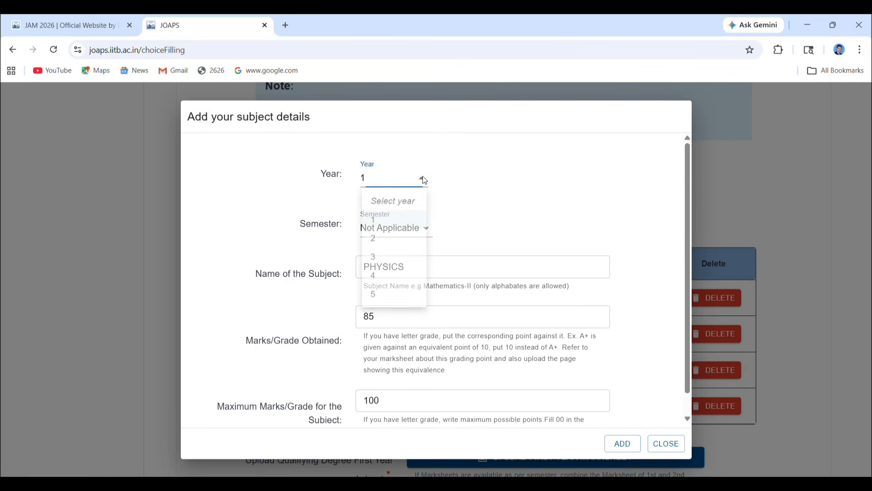
left_click(401, 243)
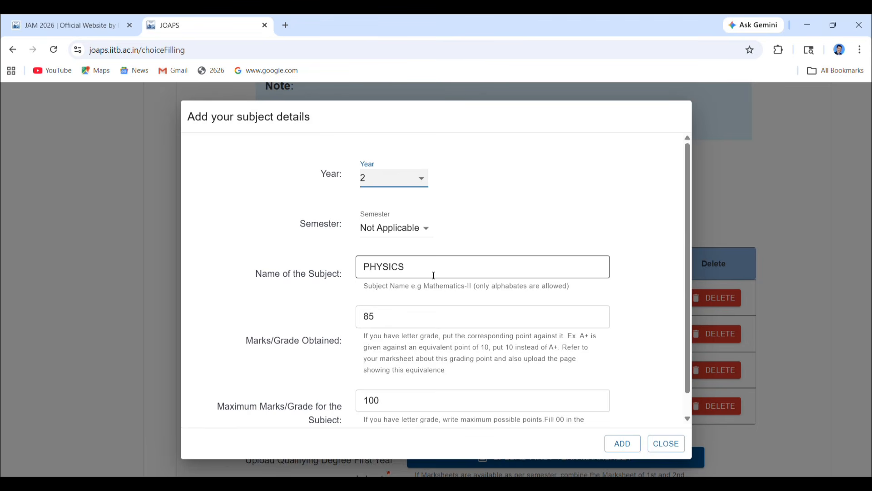
left_click(407, 324)
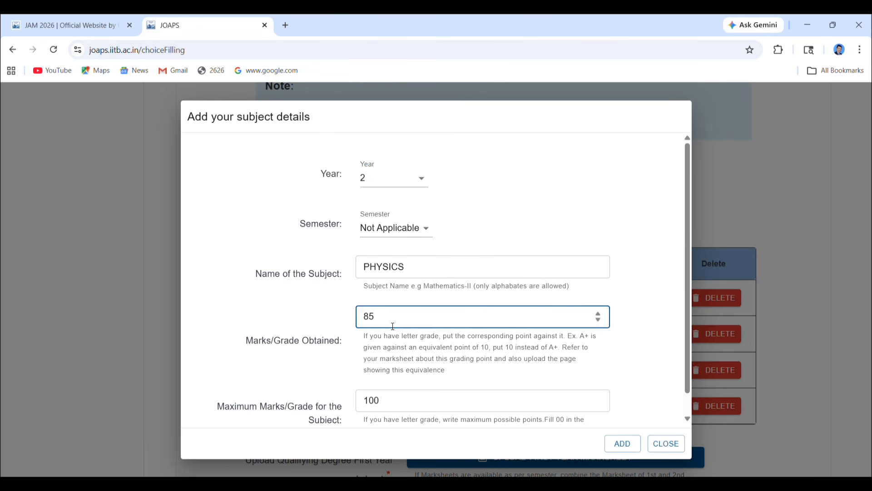
key("BackSpace")
type("1")
left_click(623, 448)
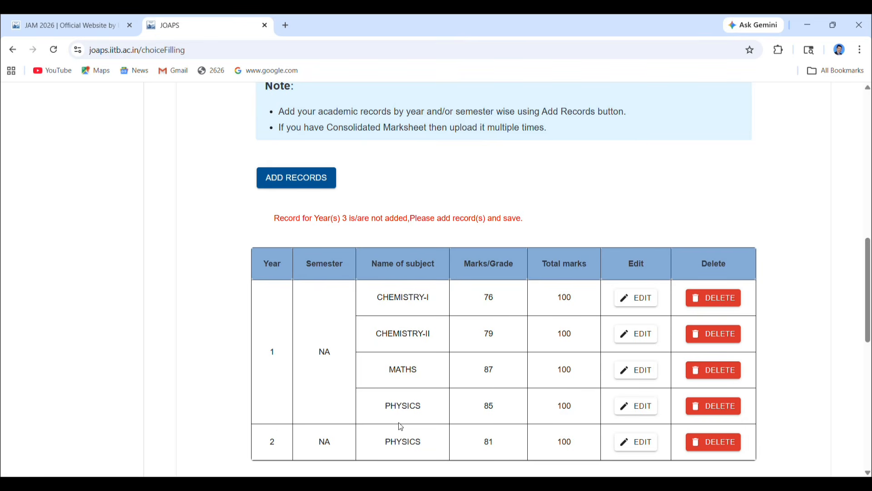
Add another year 2 subject record with MATHS as the subject name, keeping the other prefilled details
left_click(298, 176)
left_click(416, 266)
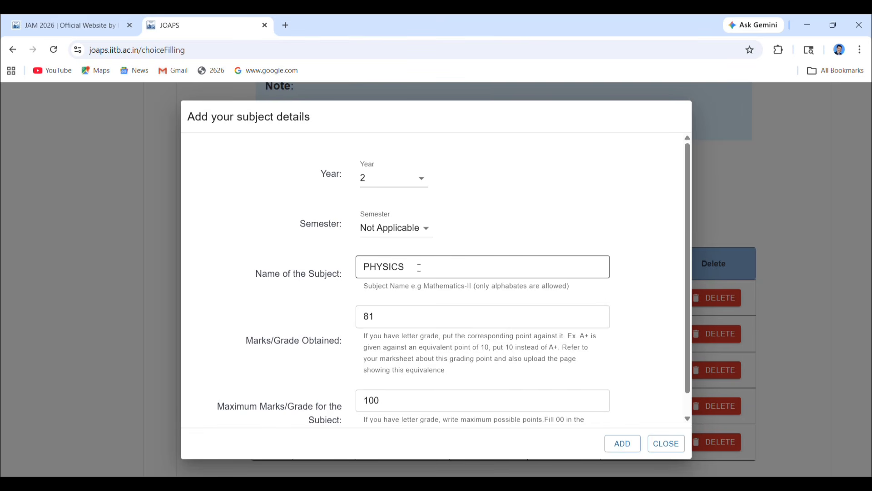
left_click(415, 270)
key("BackSpace")
key("BackSpace")
key("BackSpace")
key("BackSpace")
key("BackSpace")
key("BackSpace")
key("BackSpace")
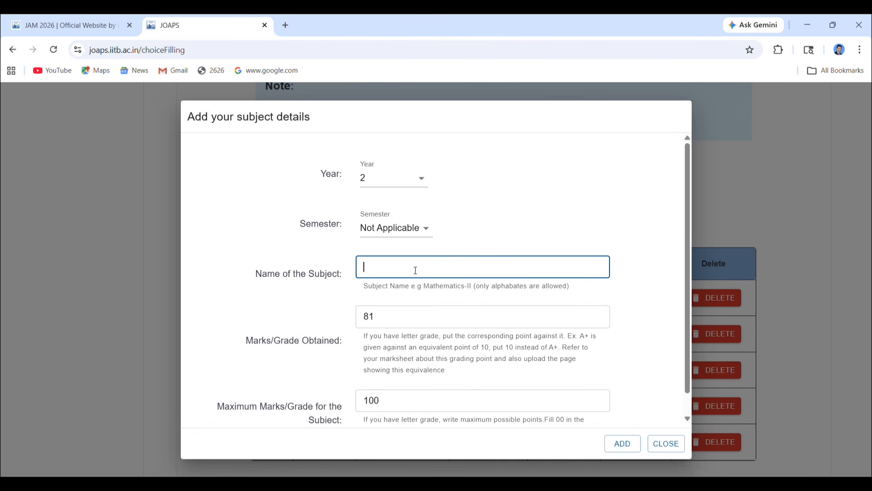
type("MATHS")
left_click(638, 449)
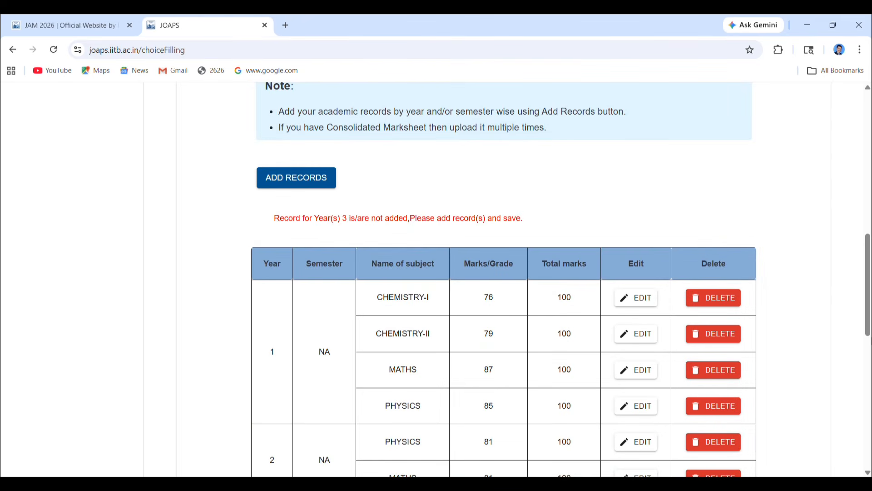
Add a MATHS subject record for year 3, keeping the other prefilled details
scroll(604, 247, "down", 2)
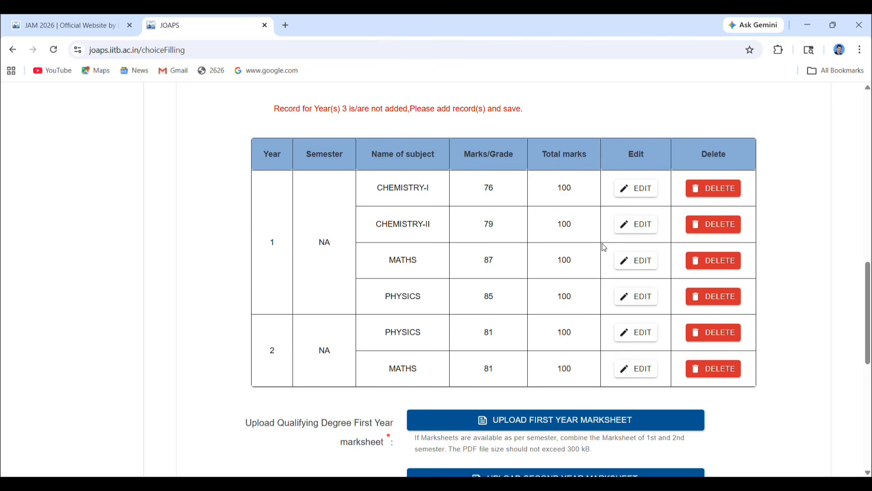
scroll(869, 300, "up", 1)
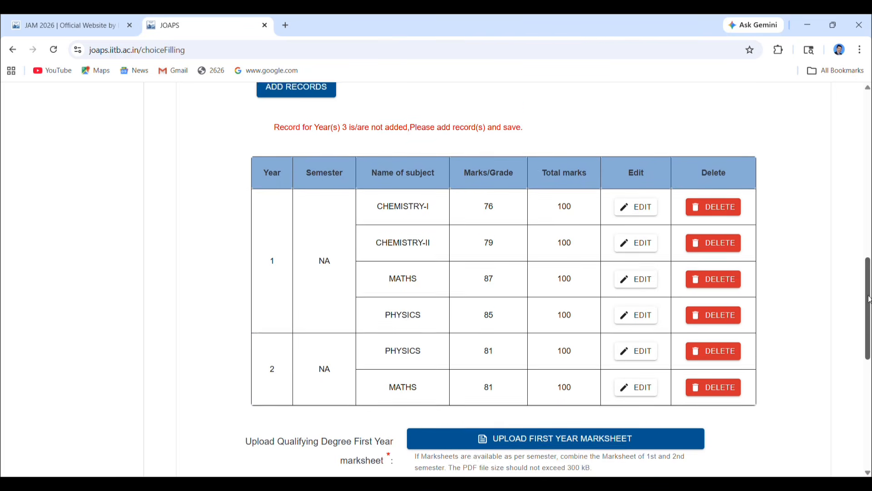
scroll(869, 300, "up", 2)
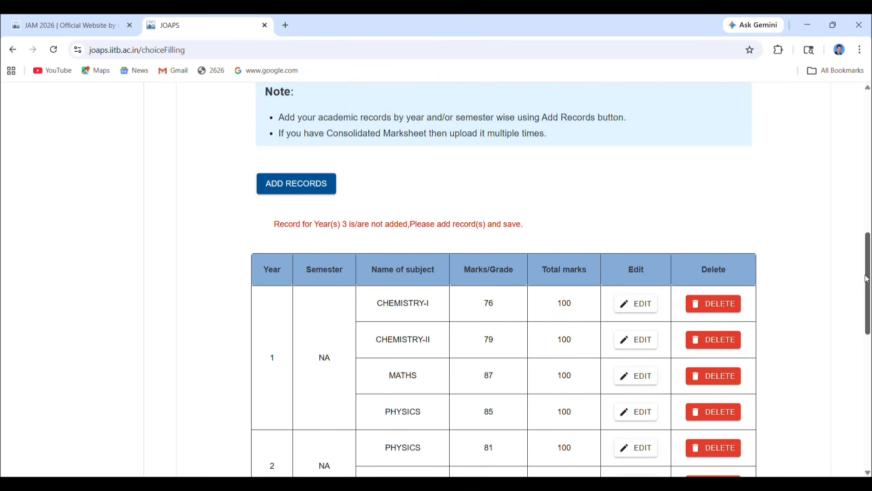
left_click(278, 187)
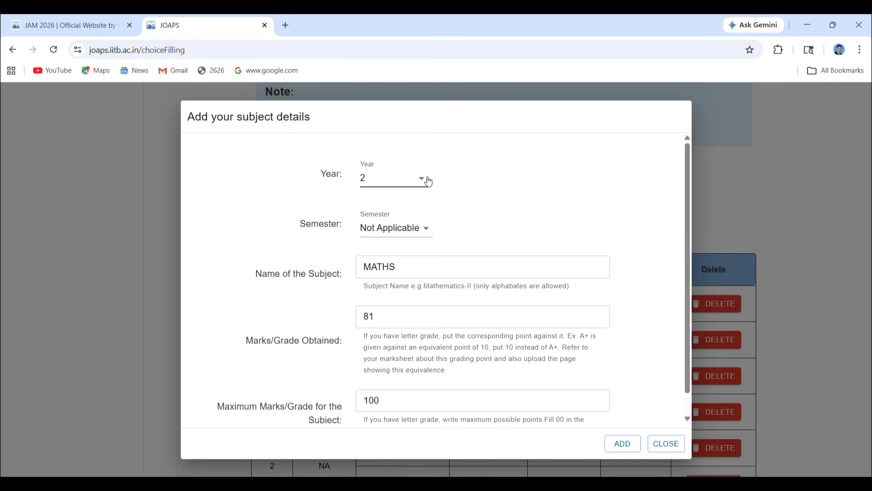
left_click(428, 181)
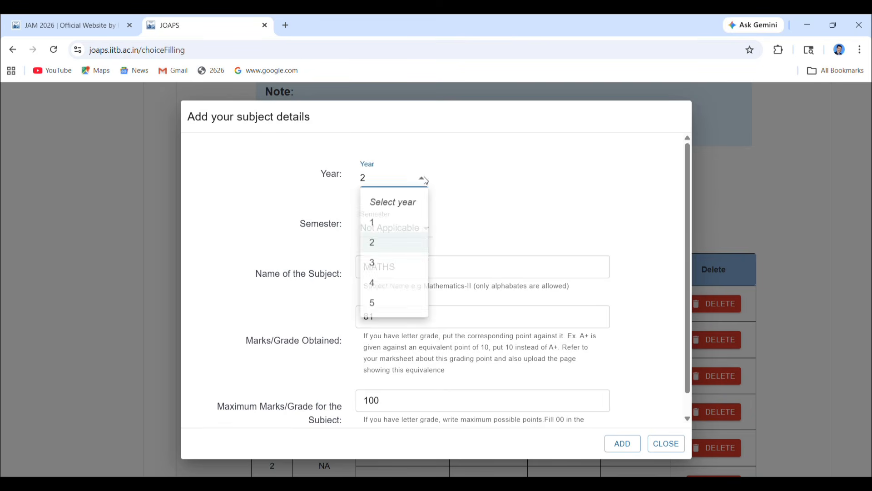
left_click(403, 266)
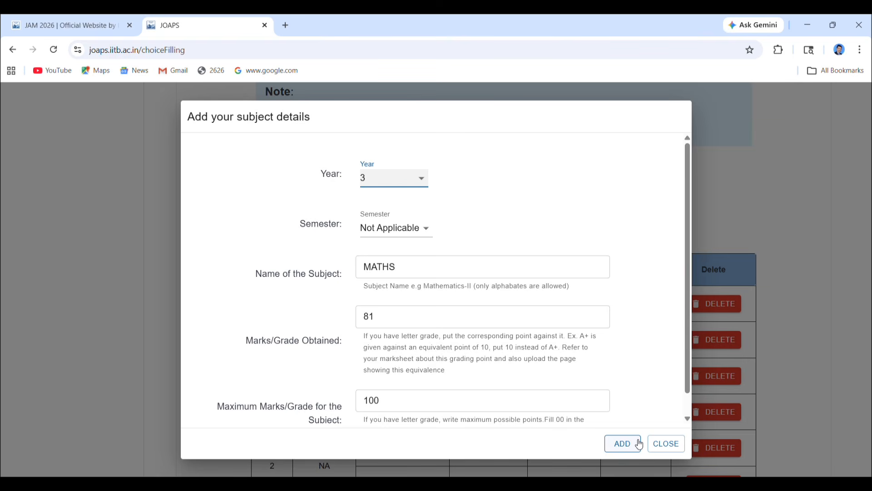
left_click(622, 444)
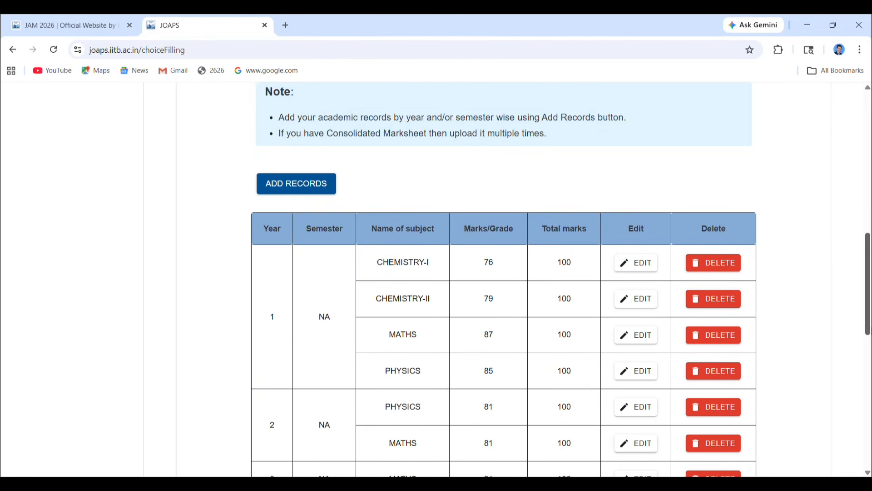
Edit the year 3 MATHS record and set its maximum marks to 00
left_click_drag(869, 316, 868, 359)
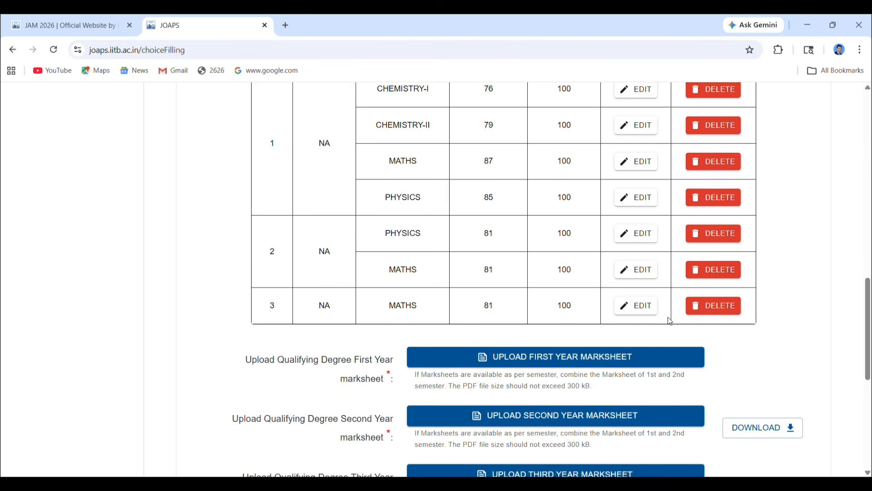
left_click(634, 313)
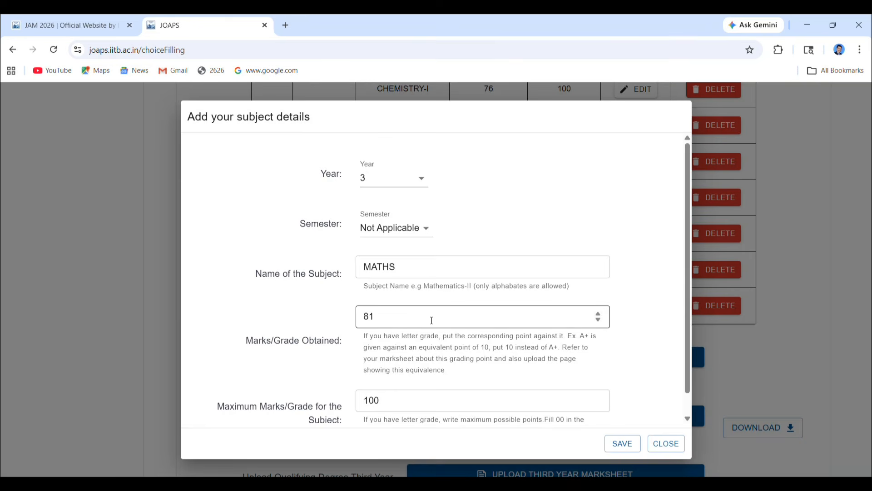
left_click(390, 410)
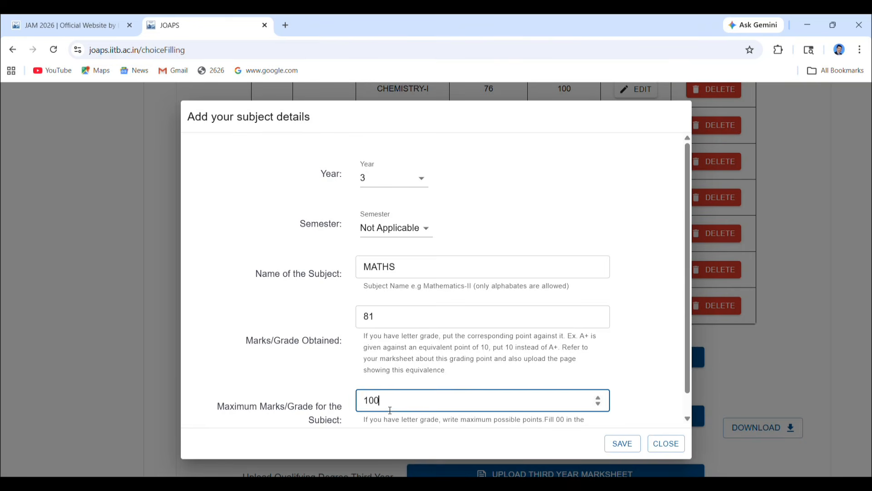
key("BackSpace")
key("BackSpace")
type("00")
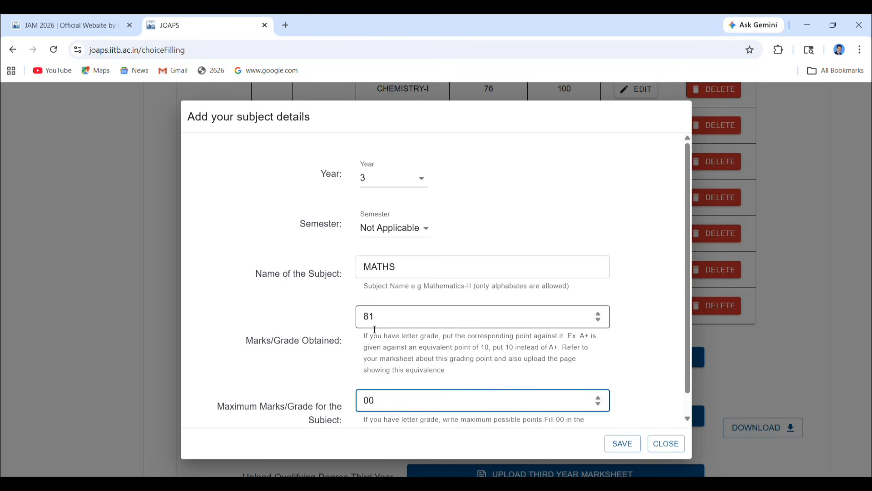
Set the marks obtained in the year 3 MATHS record to 00 and save the record
left_click(391, 322)
key("BackSpace")
key("BackSpace")
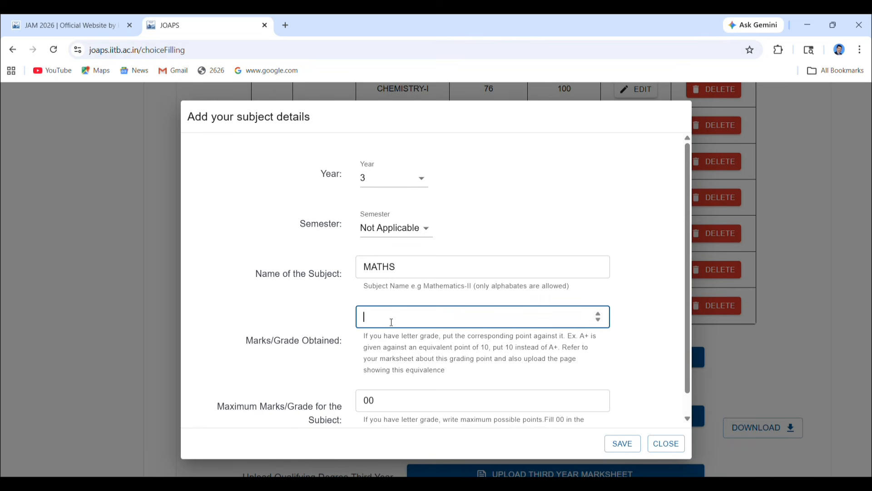
type("00")
left_click(627, 447)
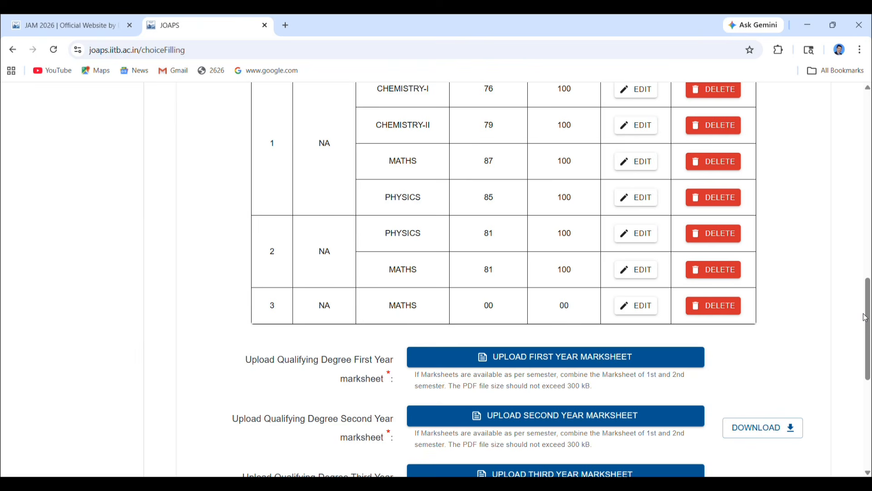
Delete all subject records for years 1, 2 and 3 from the academic records table
scroll(867, 301, "up", 2)
scroll(867, 301, "up", 2)
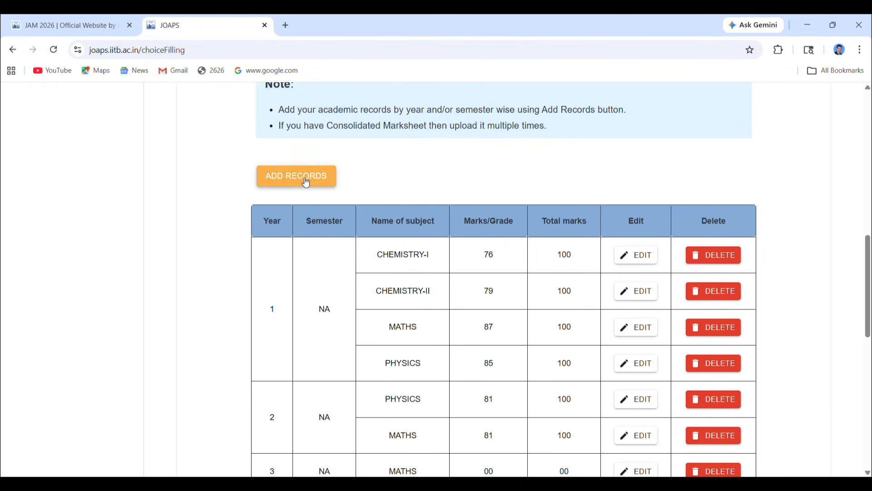
left_click(731, 256)
left_click(730, 255)
left_click(731, 255)
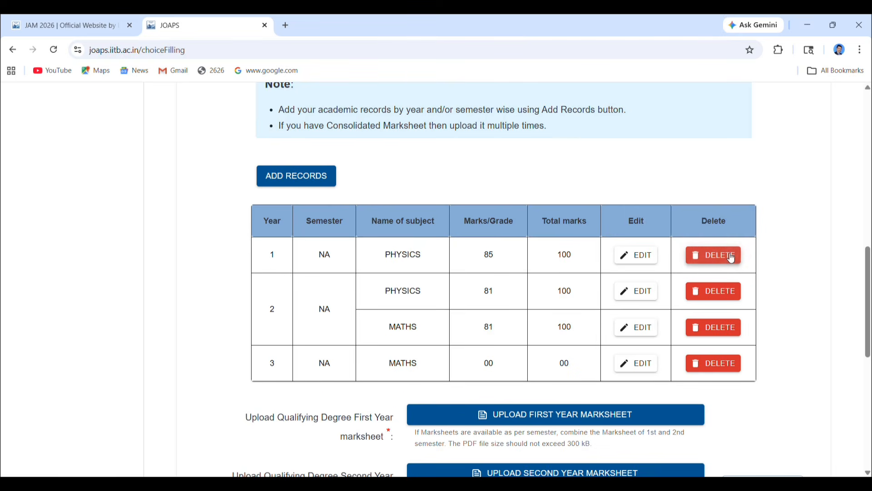
left_click(731, 255)
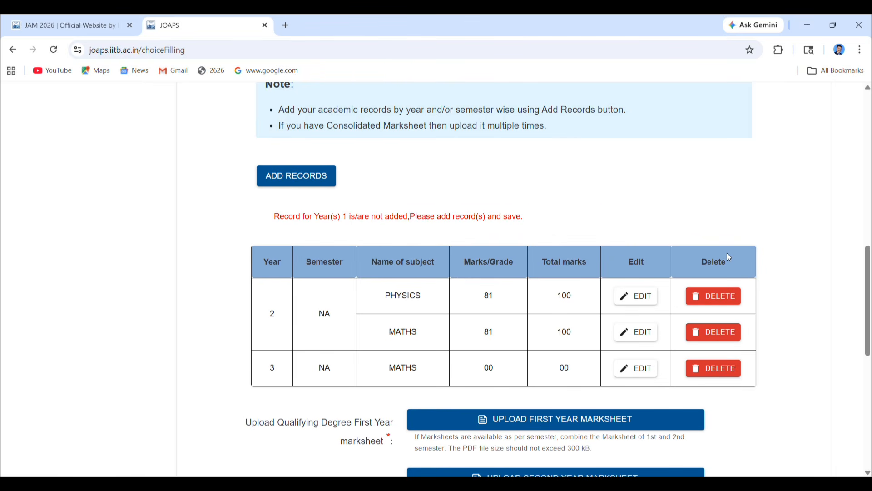
left_click(715, 297)
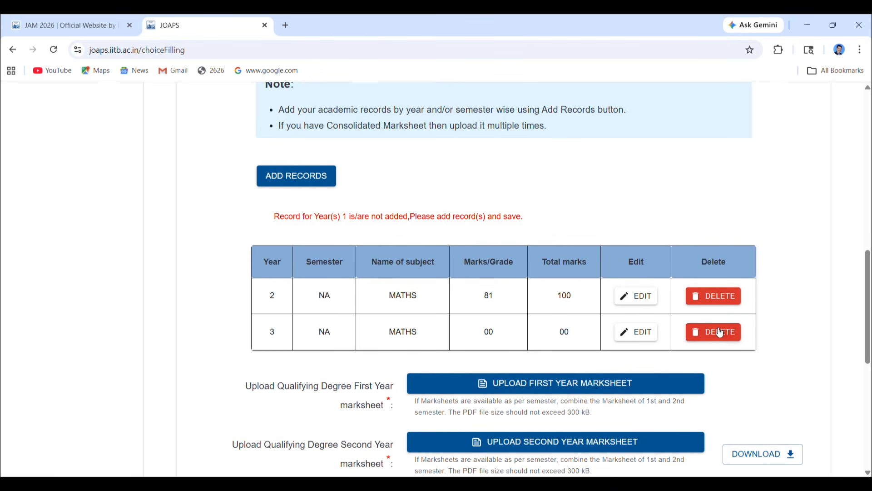
left_click(729, 296)
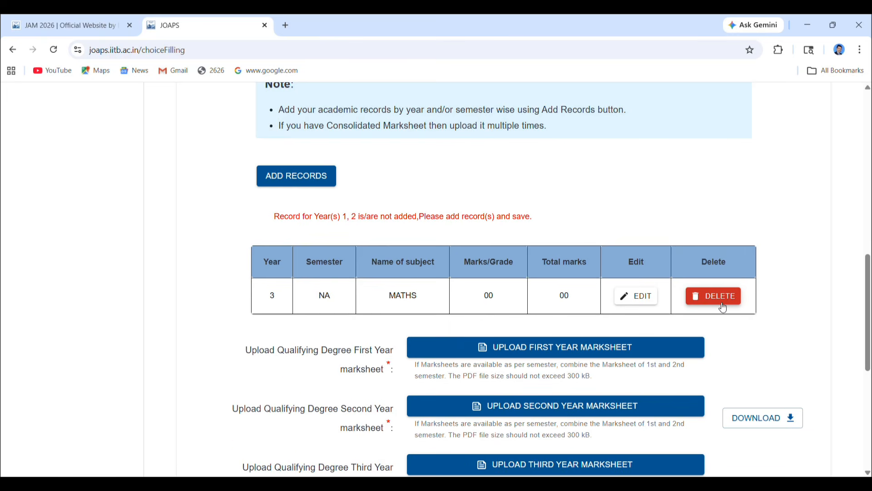
left_click(729, 296)
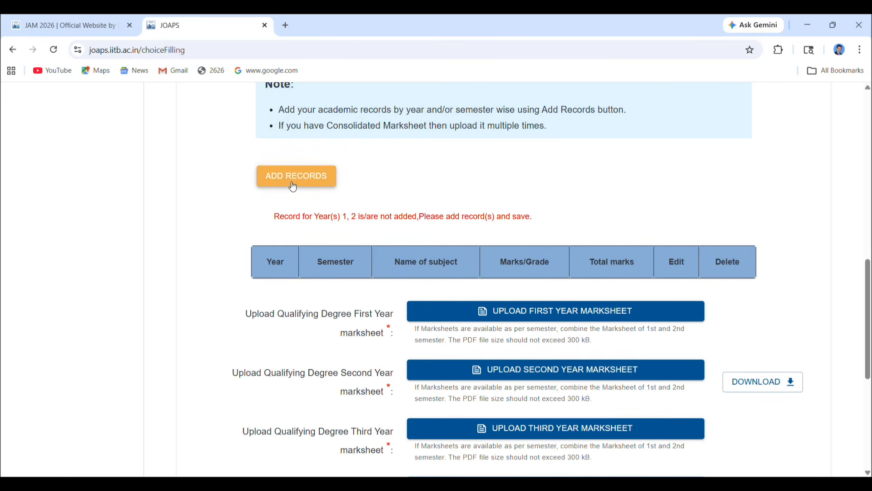
Fill in a new year 1, semester 1 record named MATHS -I with 45 marks out of 50 and try to add it
left_click(293, 186)
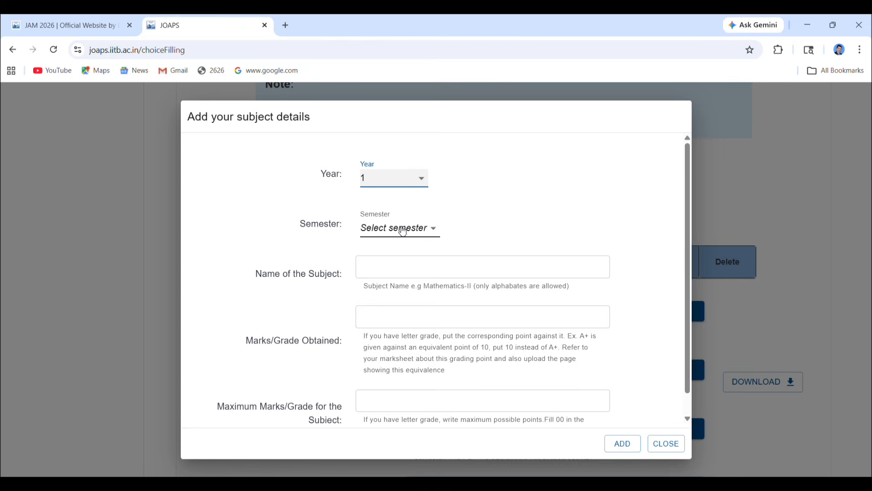
left_click(397, 229)
left_click(381, 273)
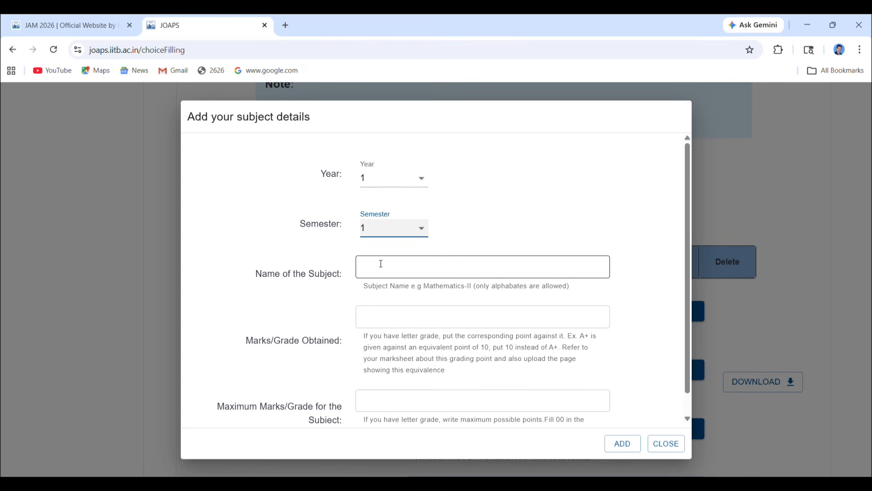
left_click(376, 274)
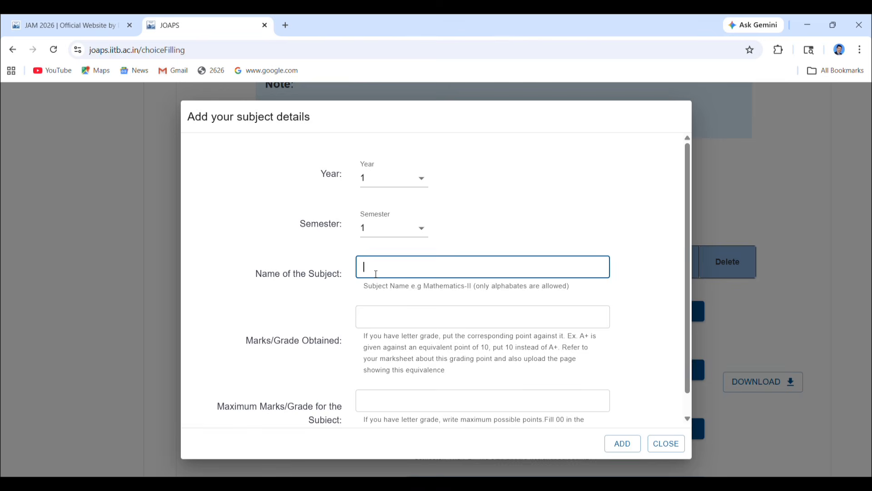
type("MTHS -I")
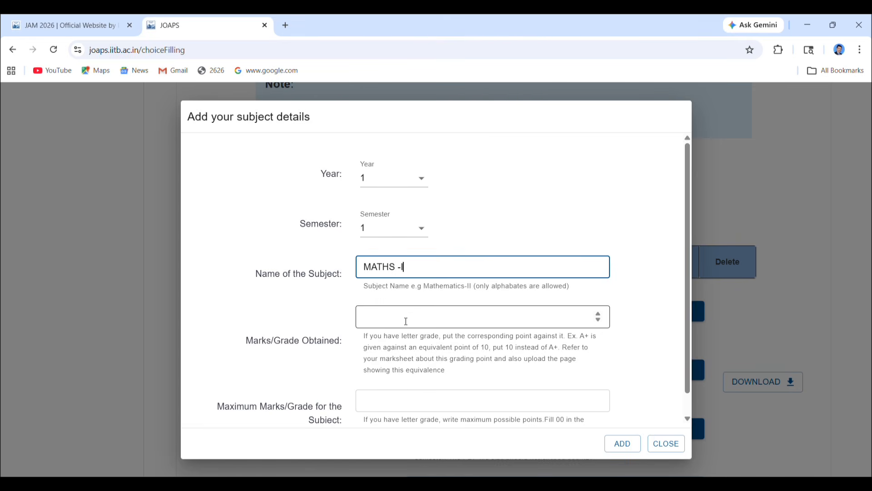
left_click(403, 402)
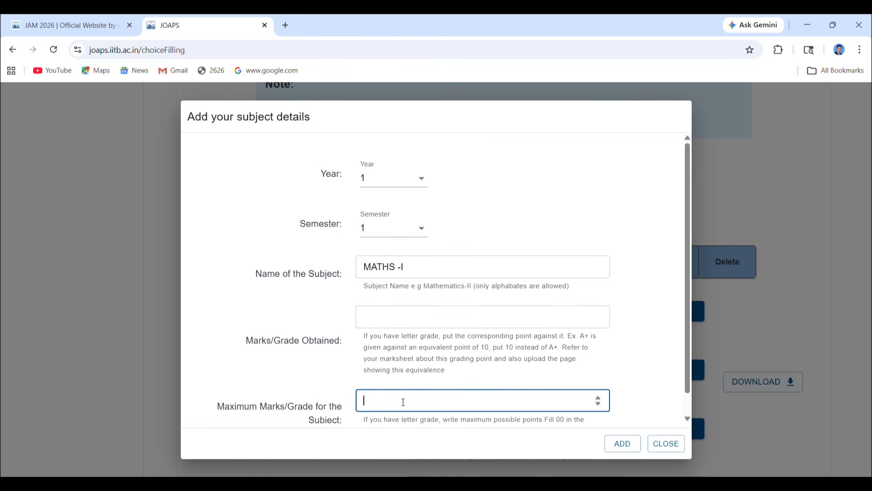
type("50")
left_click(396, 326)
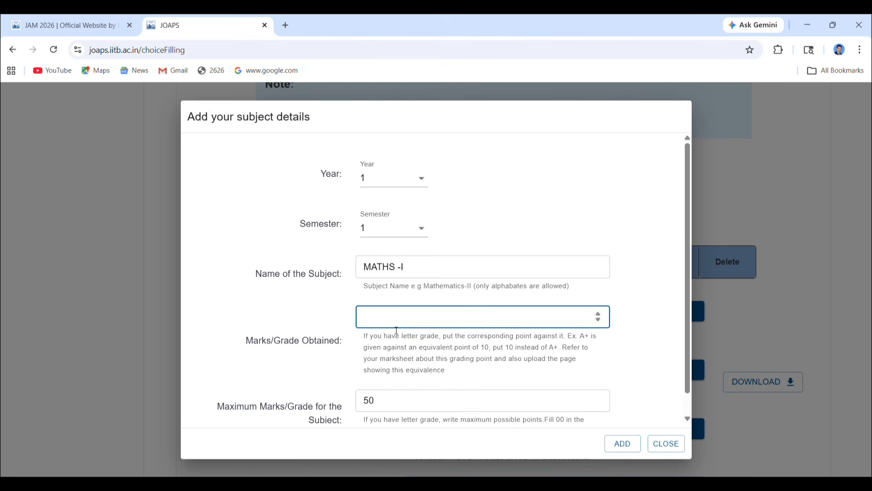
type("45")
left_click(622, 443)
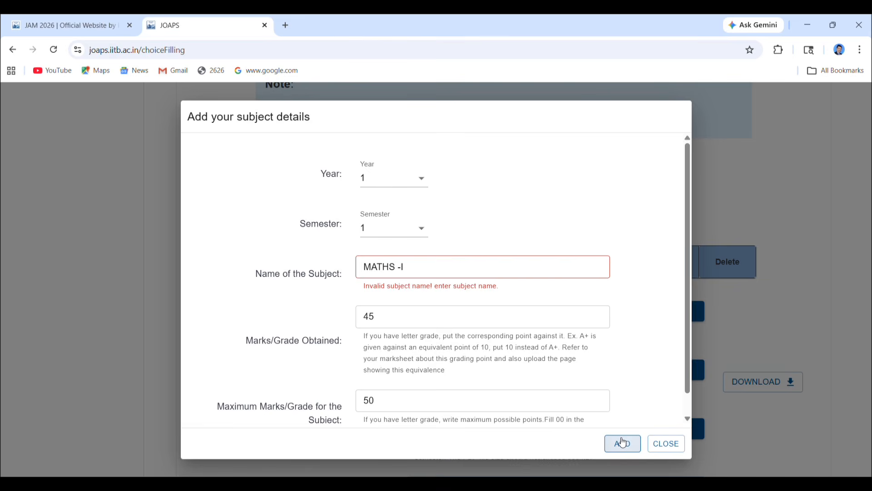
Remove the space from the subject name so it reads MATHS-I and add the record
left_click(402, 271)
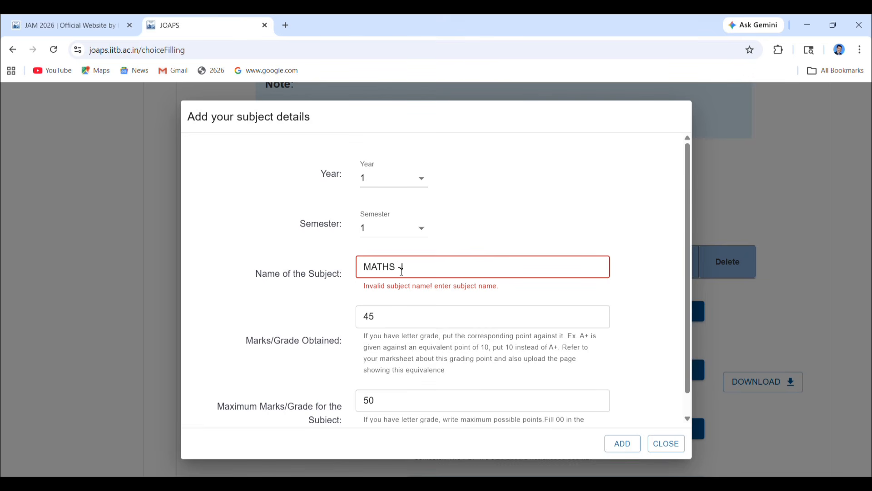
key("BackSpace")
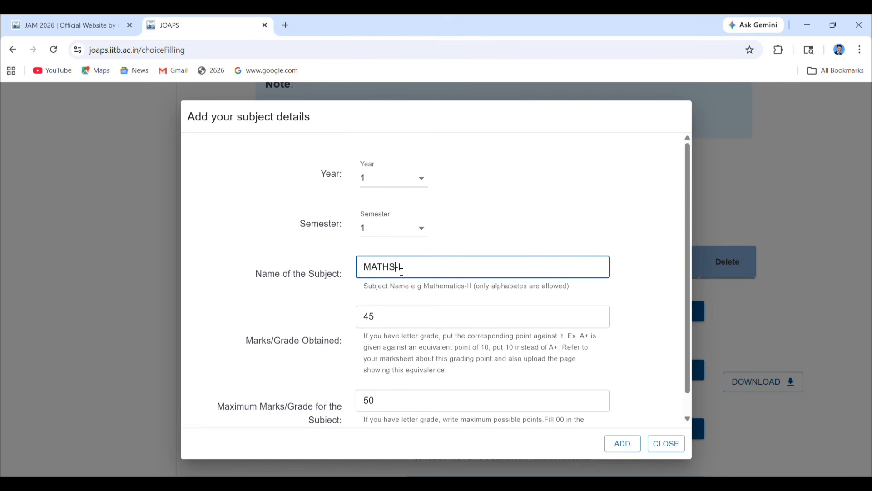
left_click(628, 451)
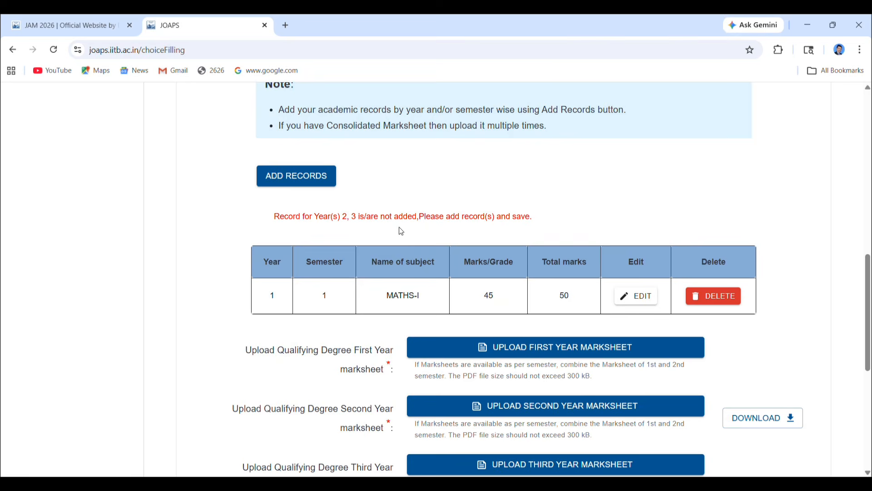
Add a MATHS-II subject record for year 1, semester 1, keeping the other prefilled details
left_click(302, 176)
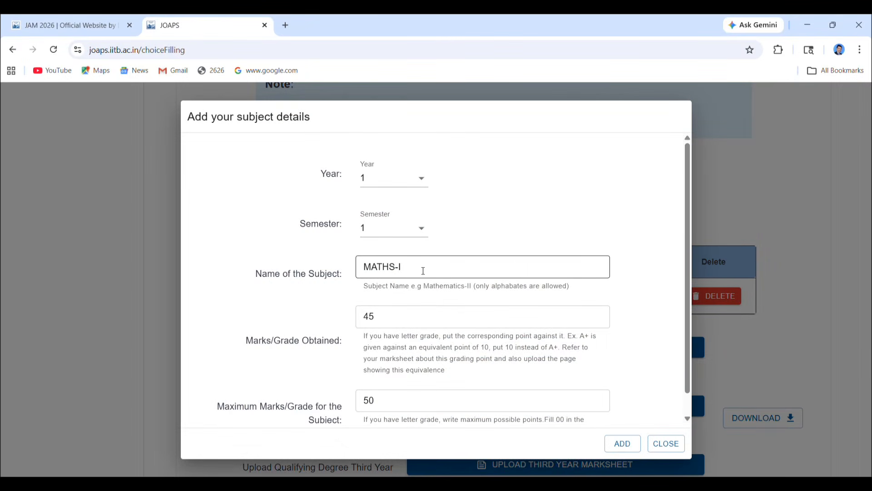
left_click(409, 271)
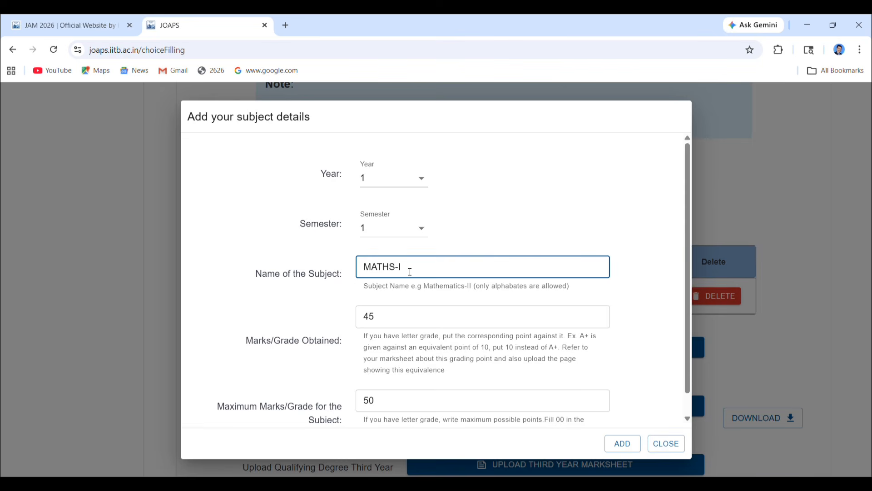
type("I")
left_click(623, 443)
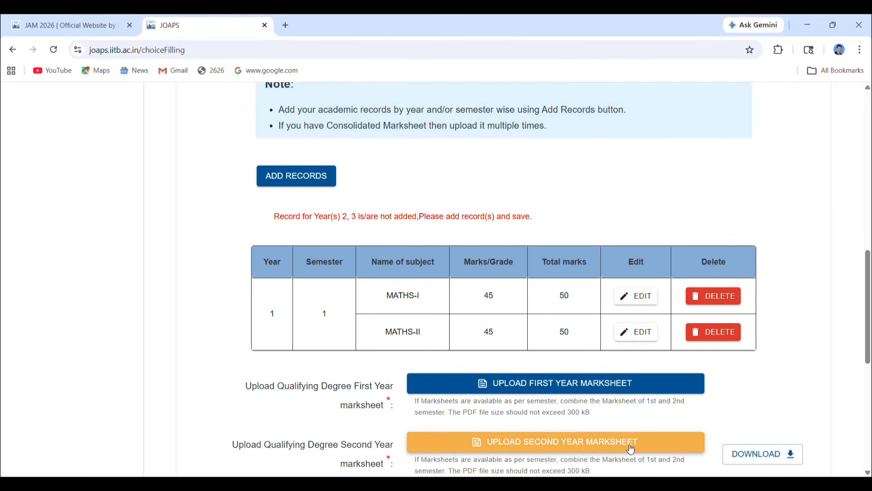
Add a MATHS-III subject record for year 1, semester 2, keeping the prefilled marks
left_click(326, 179)
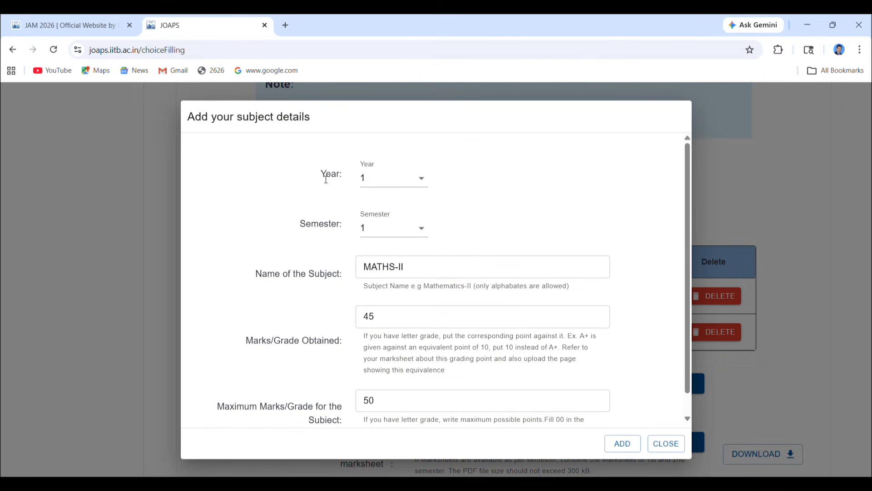
left_click(415, 236)
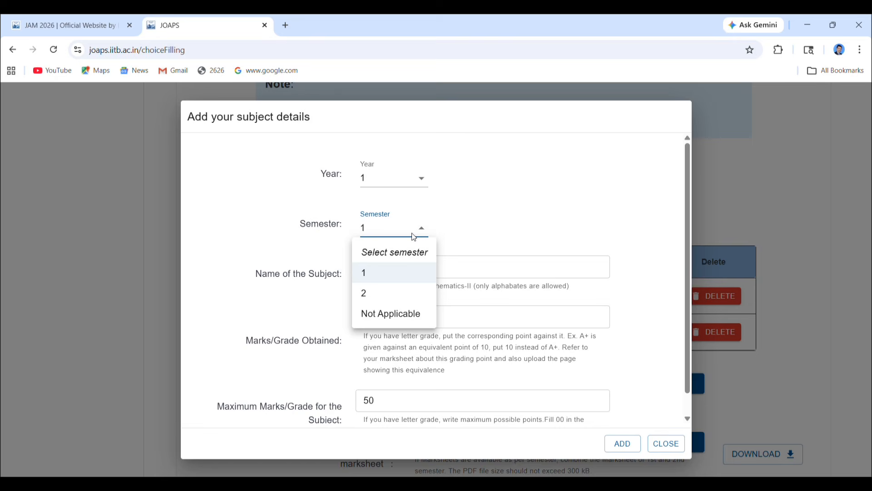
left_click(401, 300)
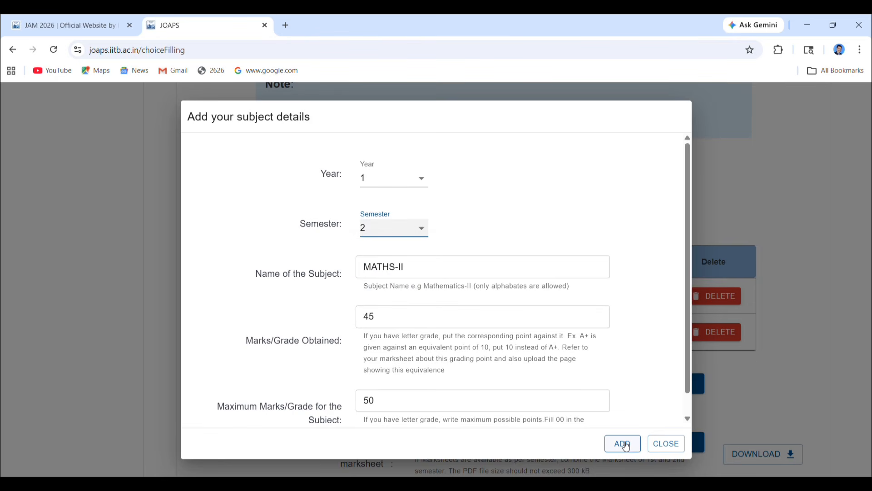
left_click(440, 276)
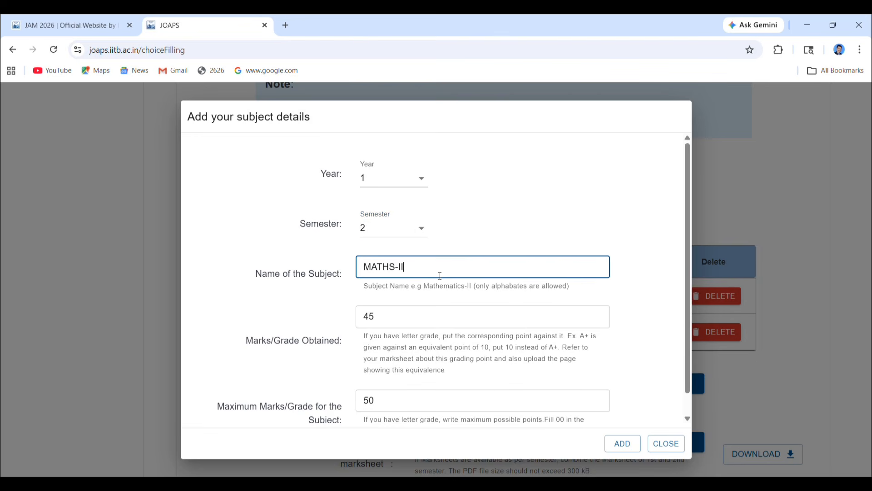
type("I")
left_click(622, 444)
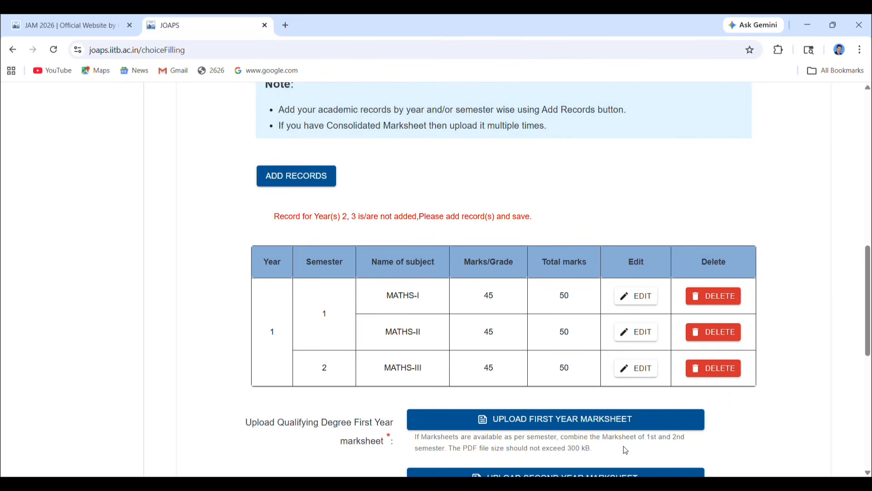
Start another subject record and set it to year 2, semester 1
left_click(282, 177)
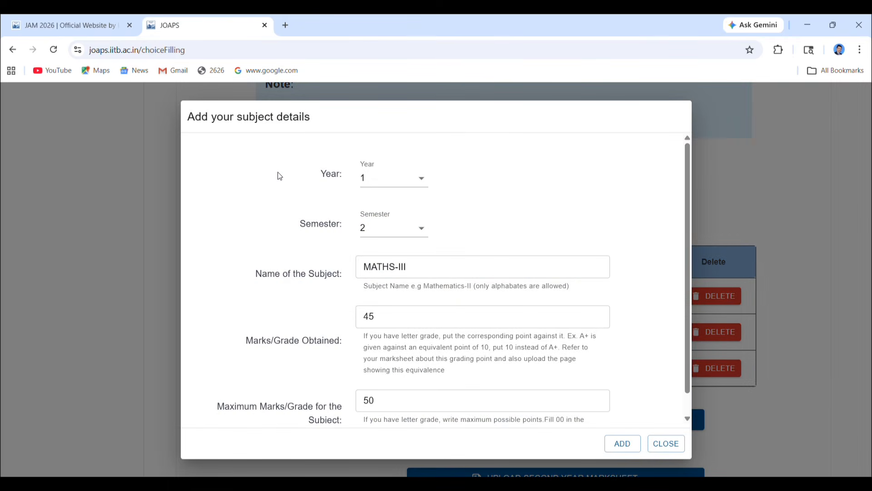
left_click(414, 178)
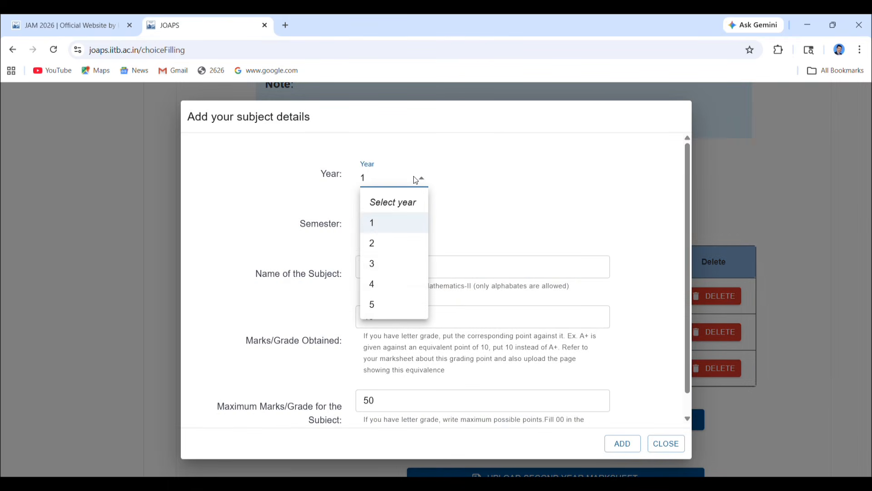
left_click(401, 246)
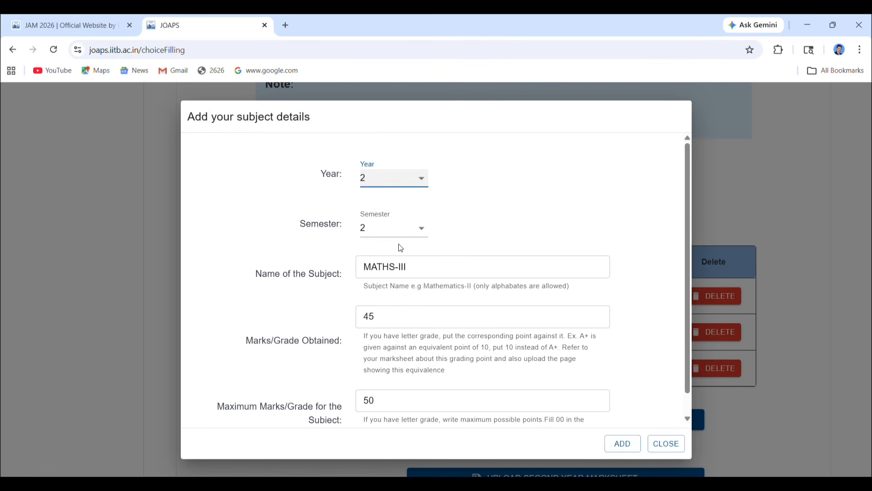
left_click(420, 230)
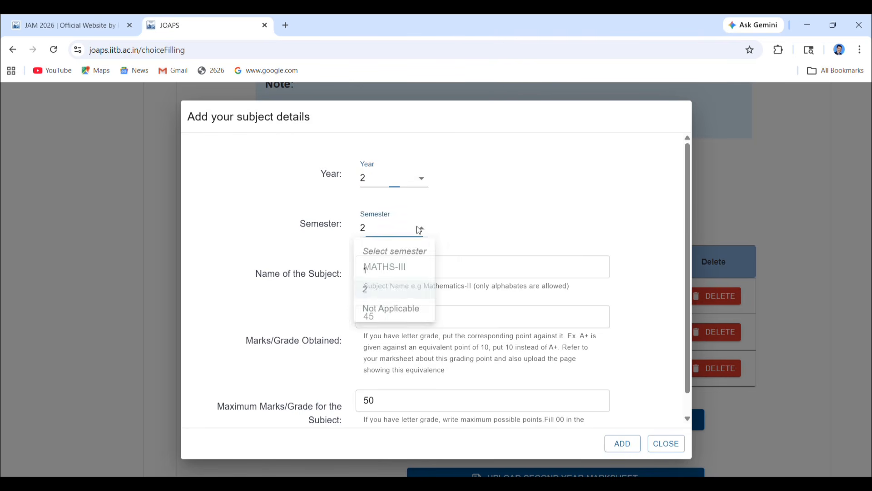
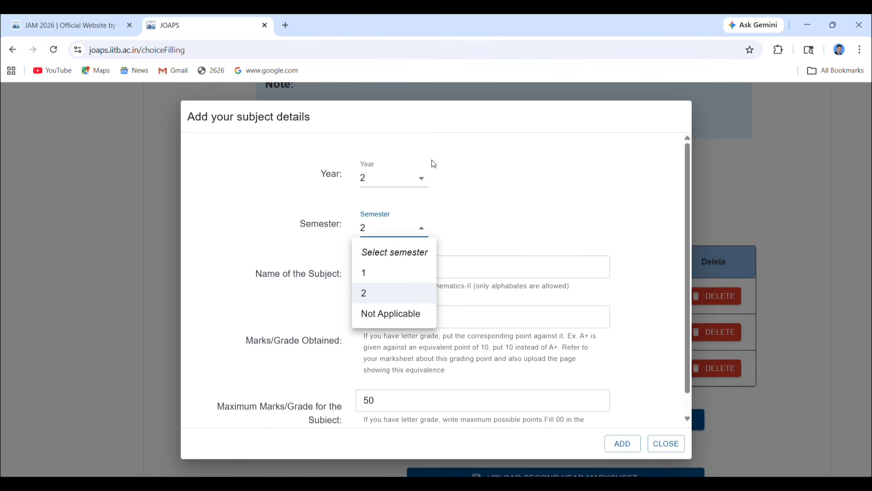
left_click(400, 279)
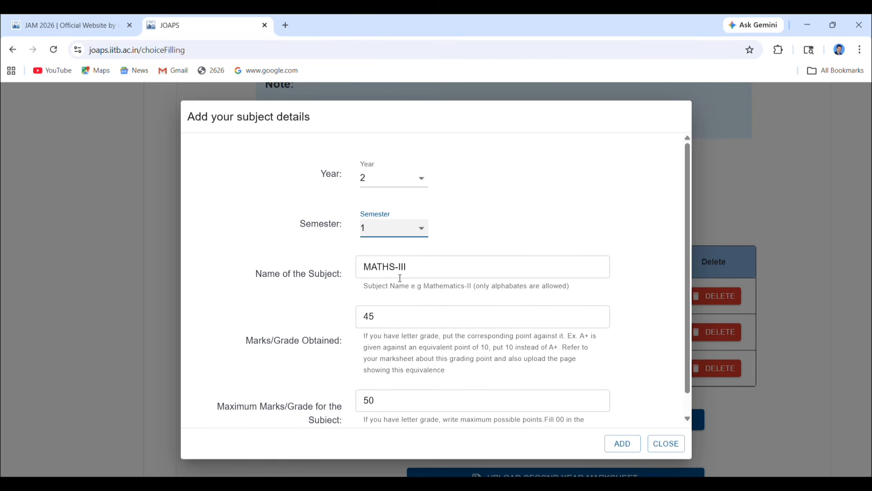
Name the subject MATHS-IV, set the marks obtained to 40 and add the record
left_click(428, 270)
key("BackSpace")
key("BackSpace")
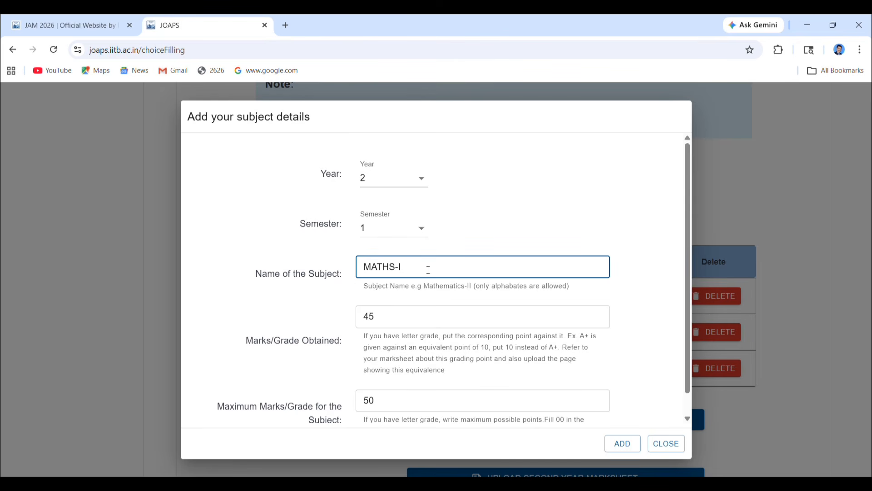
type("V")
left_click(468, 325)
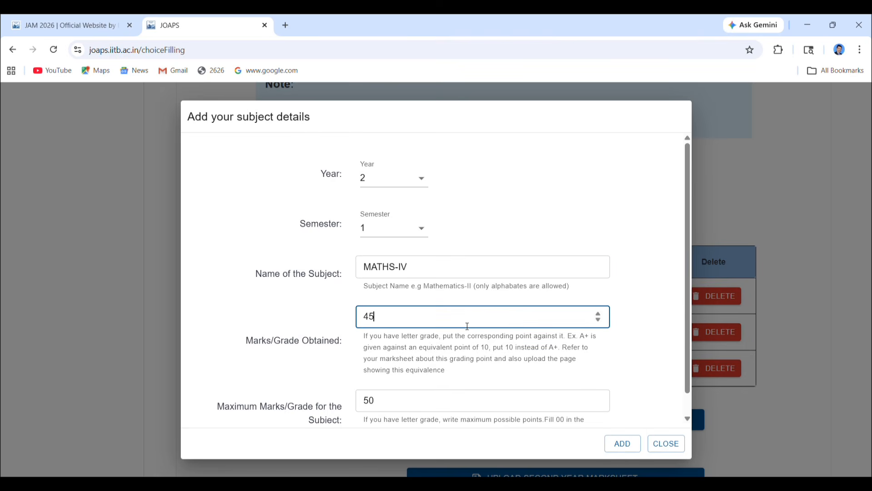
key("BackSpace")
type("0")
left_click(636, 445)
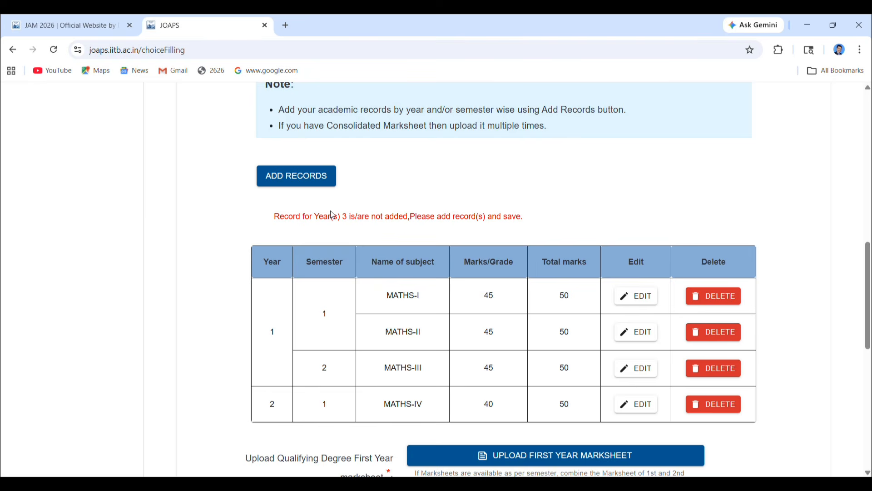
Add a MATHS-V subject record for year 2, semester 2, with 39 marks obtained, keeping the prefilled maximum marks
left_click(300, 178)
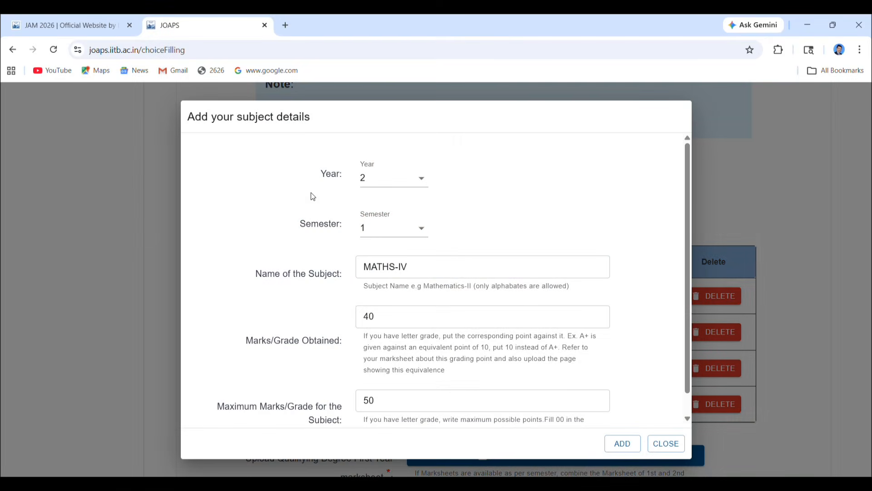
left_click(418, 233)
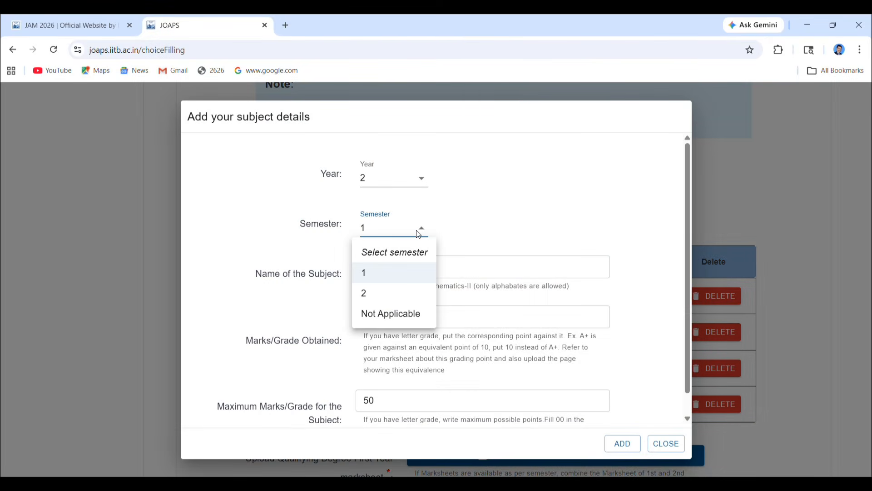
left_click(391, 293)
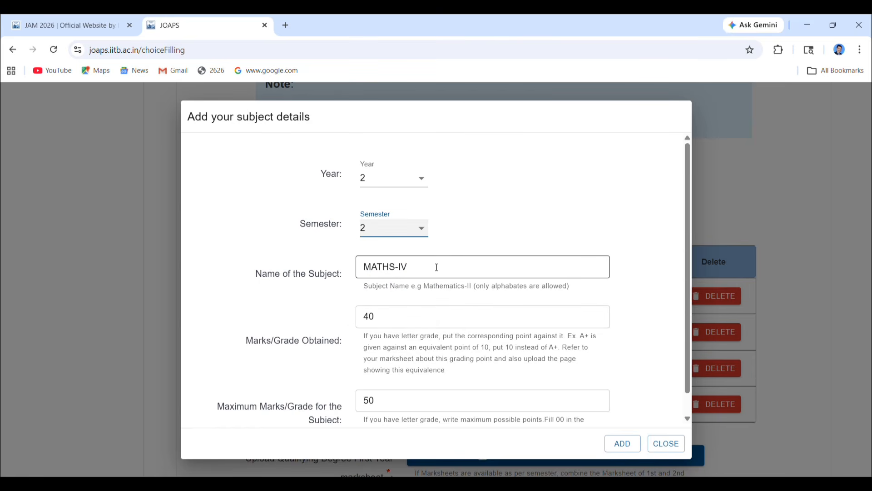
left_click(405, 269)
key("BackSpace")
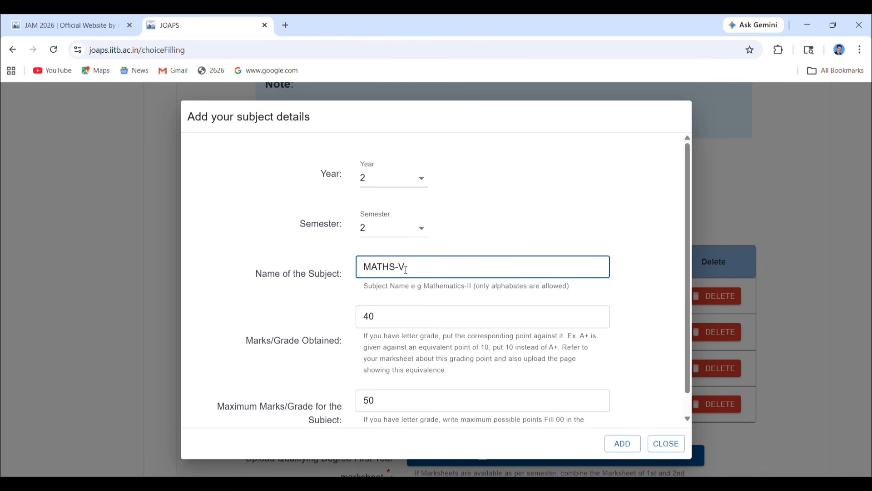
left_click(414, 306)
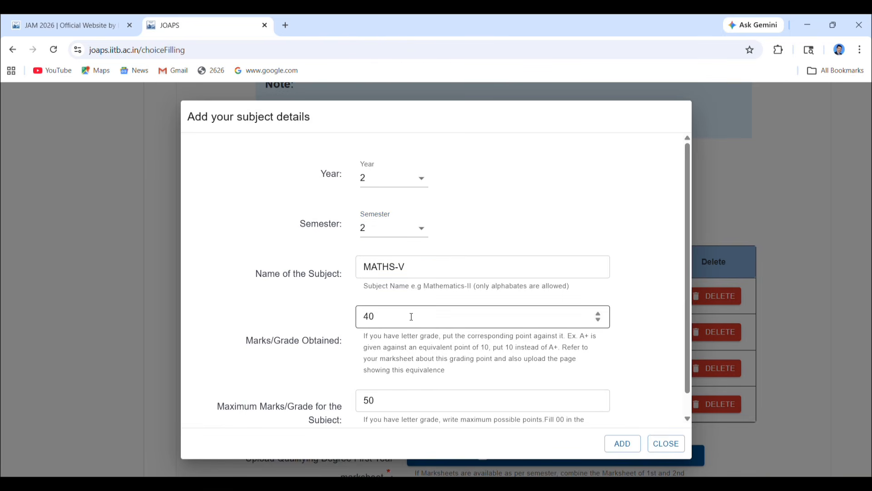
left_click(404, 317)
key("BackSpace")
key("BackSpace")
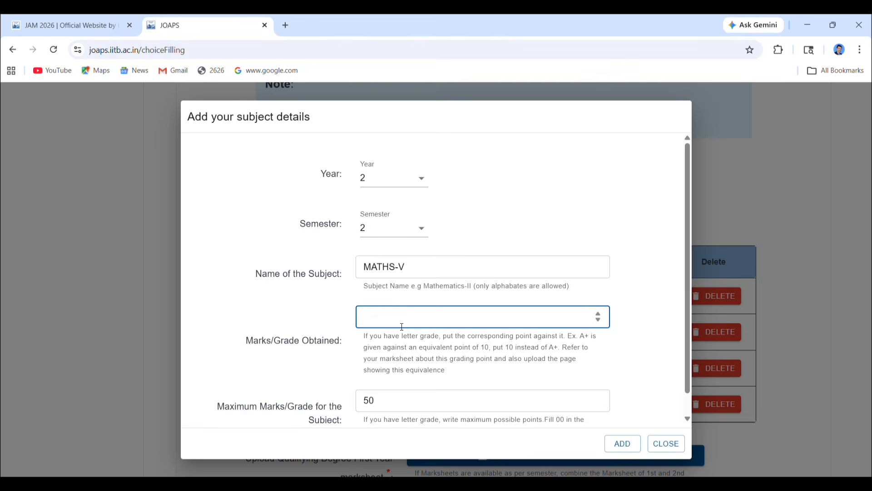
type("39")
left_click(631, 448)
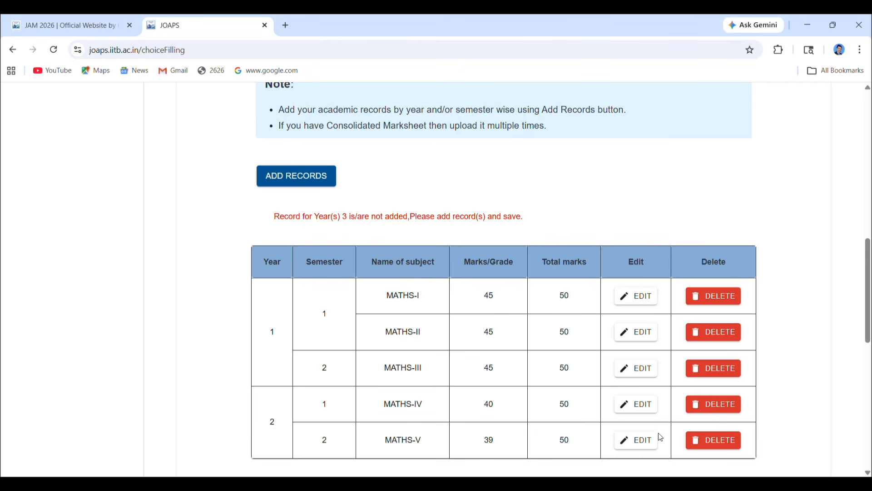
Add another subject record for year 3, semester 1, keeping the prefilled subject name and marks
left_click(293, 174)
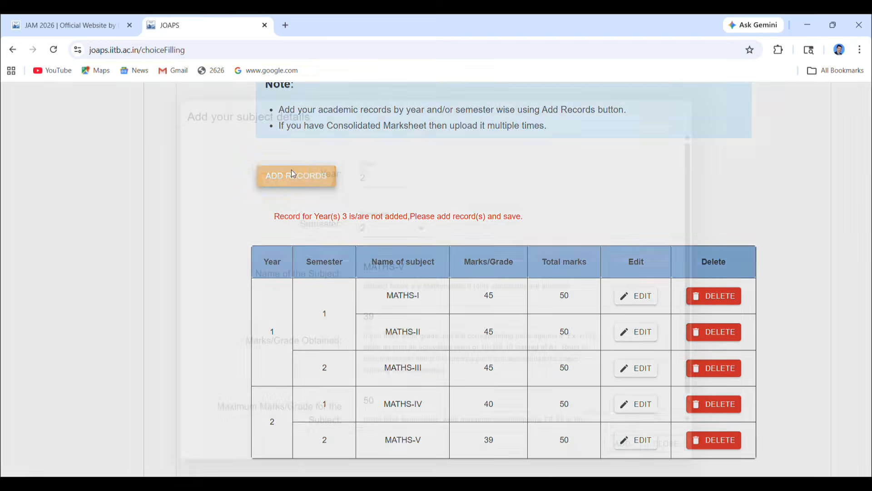
left_click(398, 180)
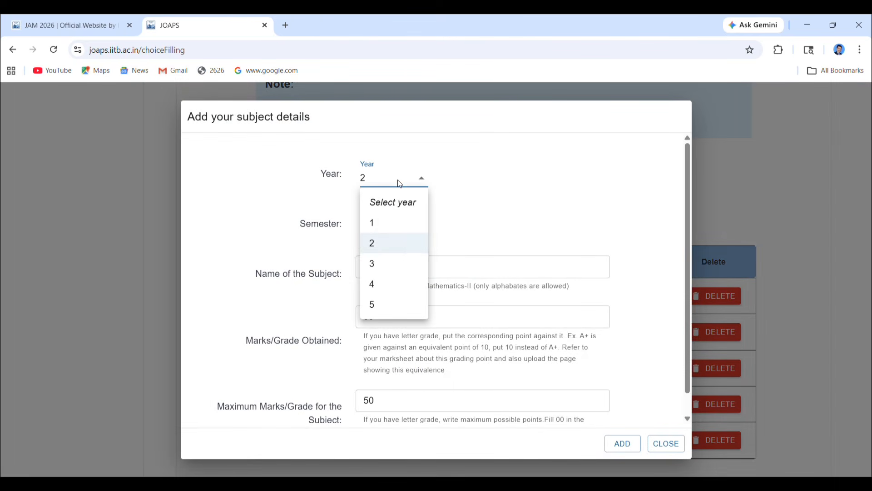
left_click(390, 271)
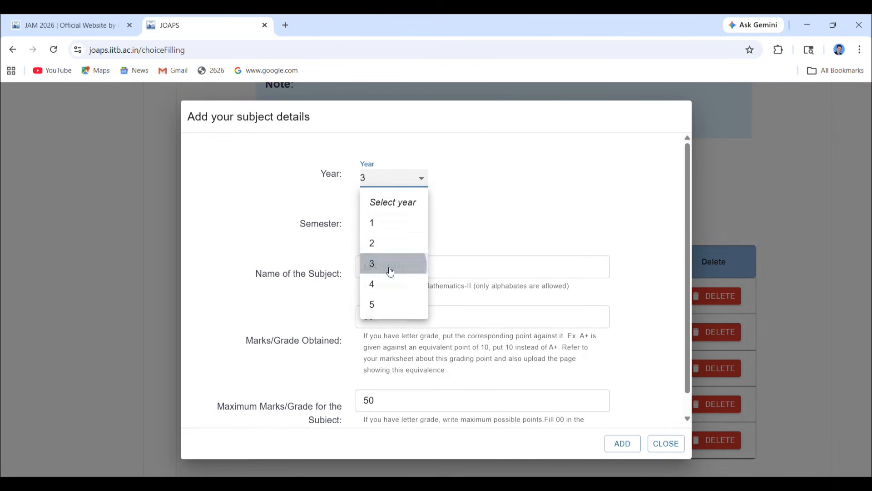
left_click(405, 229)
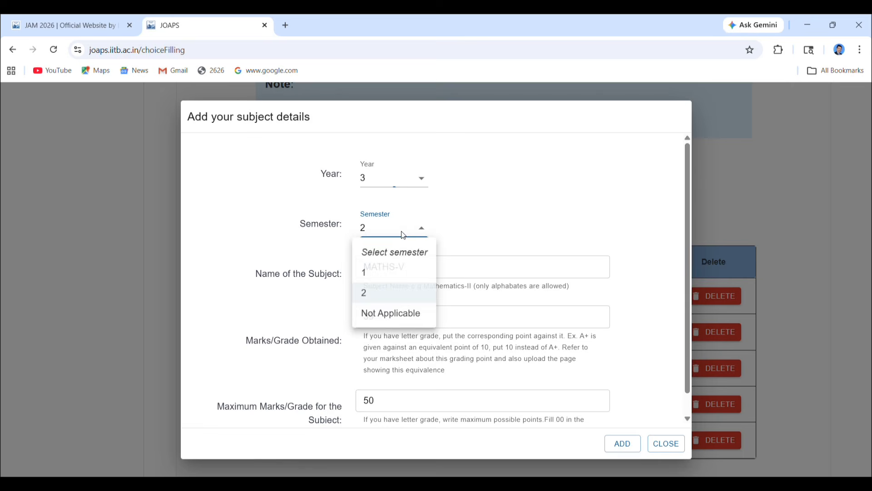
left_click(398, 273)
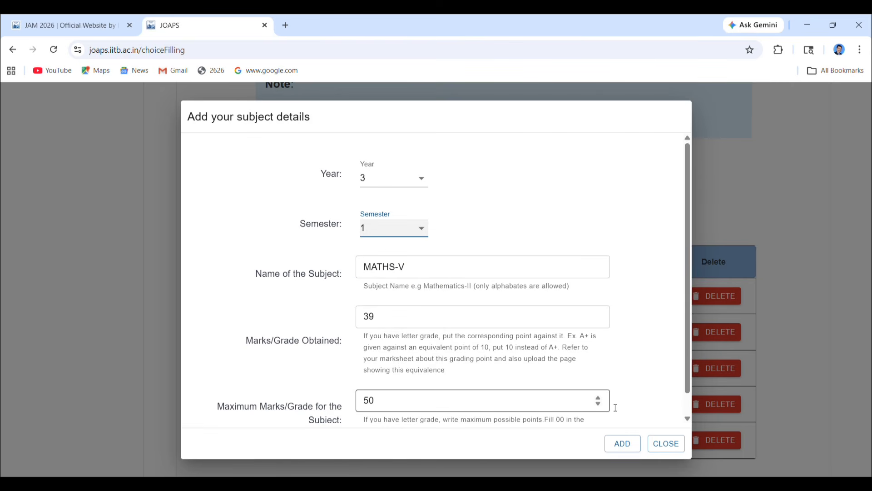
left_click(623, 447)
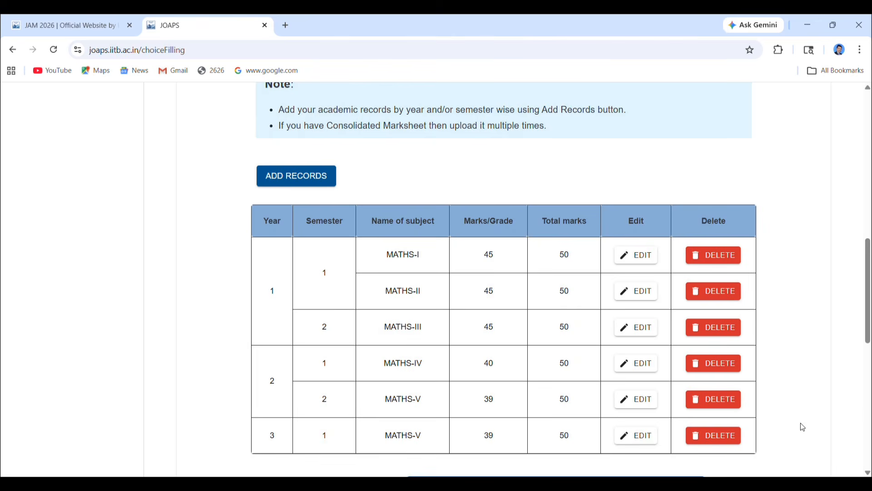
Proceed past the marksheet uploads to the programme preferences and add 1206 : M.Sc. in Mathematics at IIT Bombay
left_click_drag(868, 324, 865, 436)
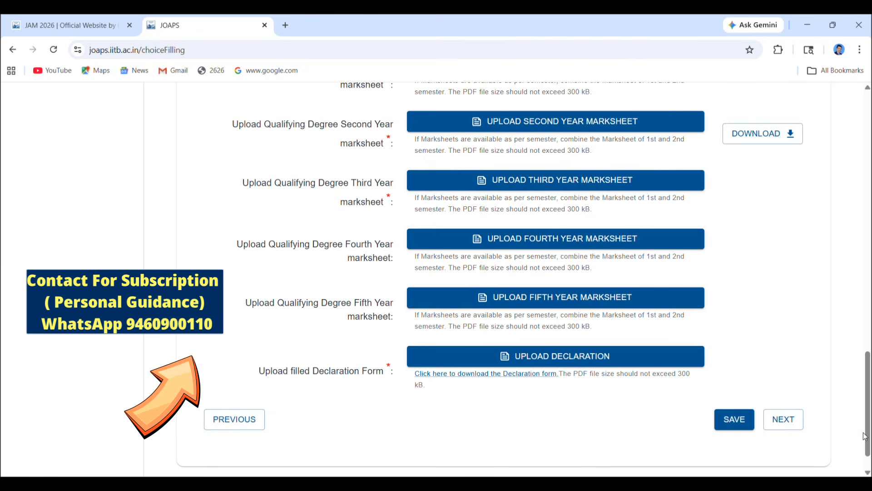
left_click(790, 429)
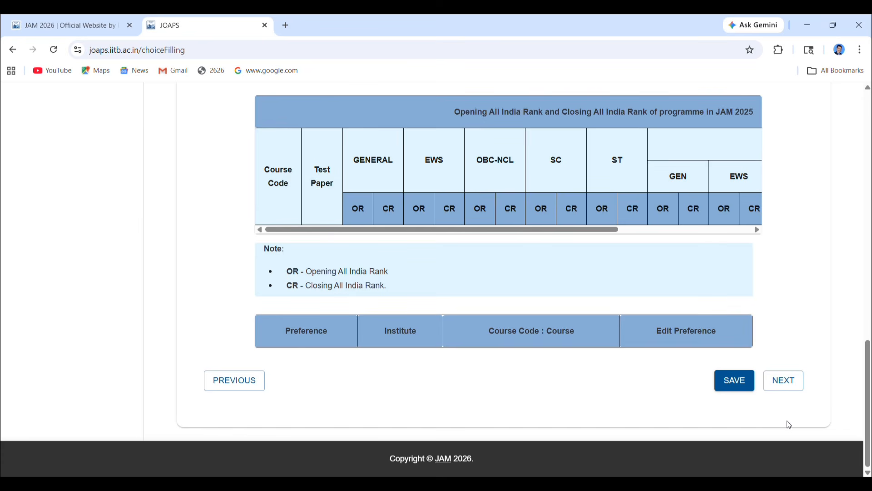
scroll(859, 313, "up", 4)
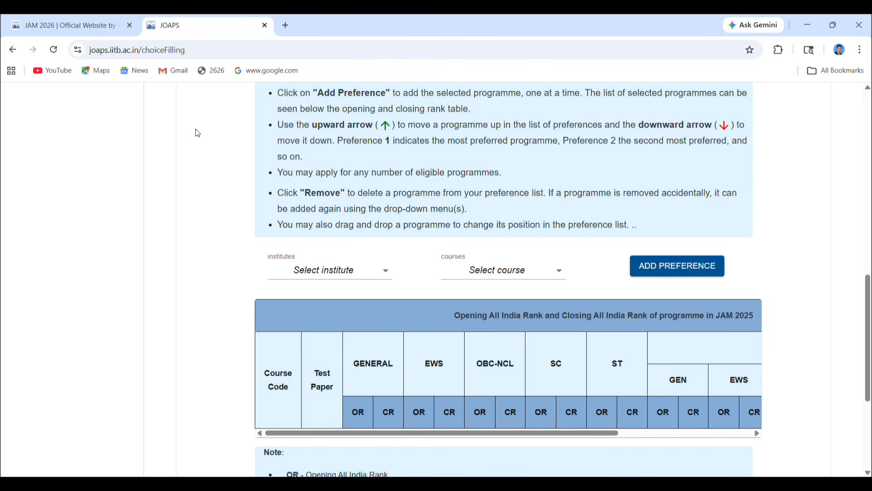
left_click(380, 272)
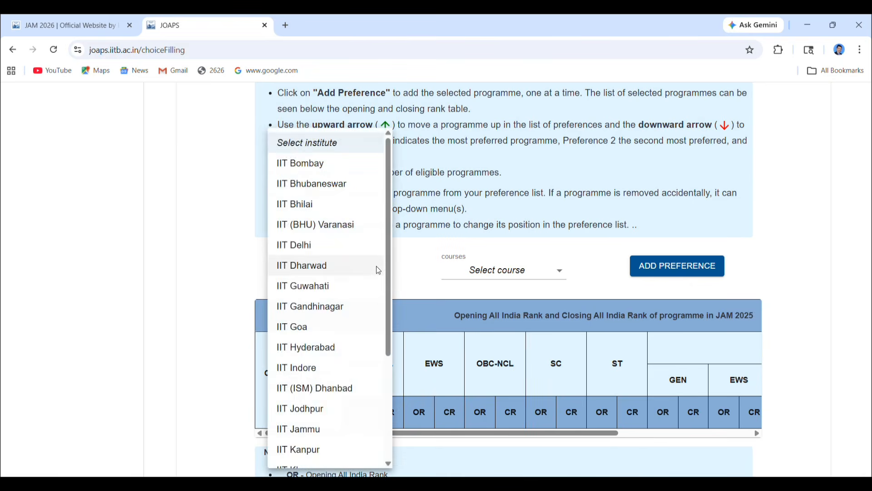
left_click(338, 162)
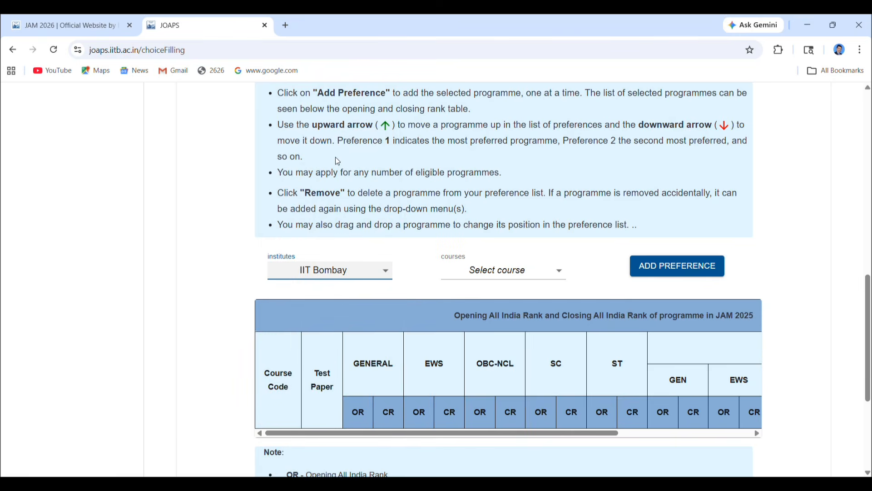
left_click(542, 272)
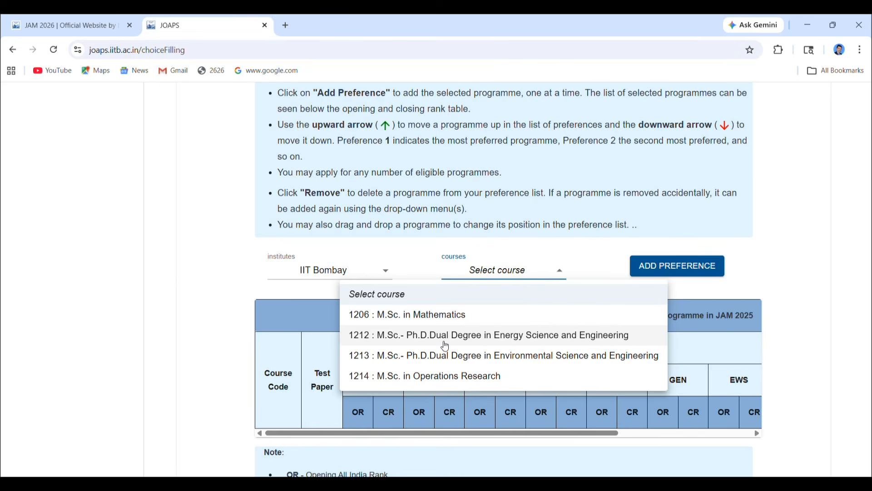
left_click(446, 319)
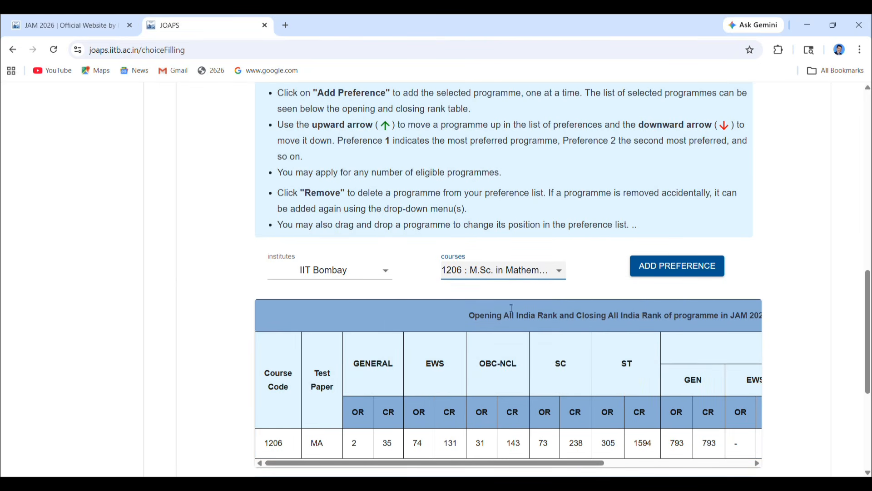
left_click(677, 267)
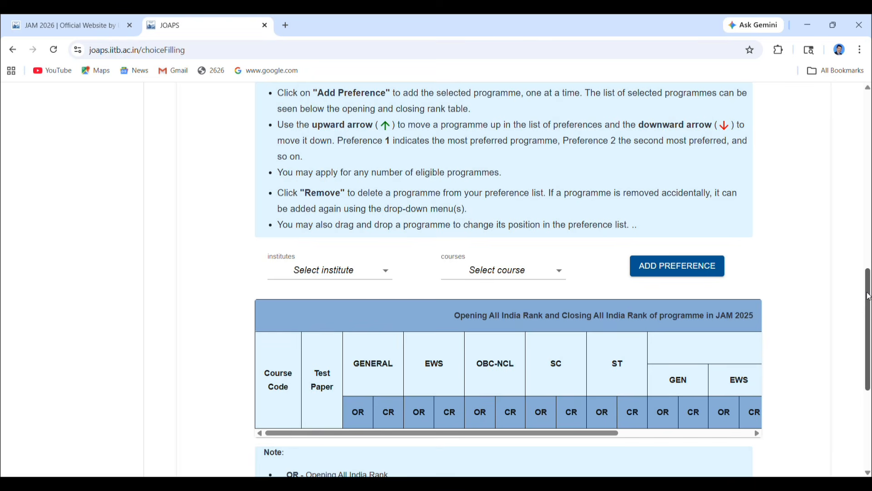
left_click_drag(870, 324, 870, 385)
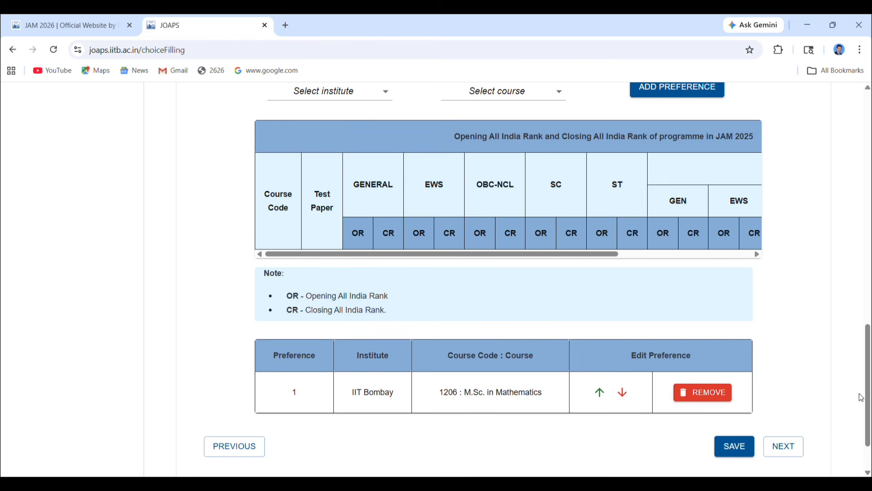
Add 1214 : M.Sc. in Operations Research at IIT Bombay to the programme preference list
left_click_drag(866, 399, 869, 358)
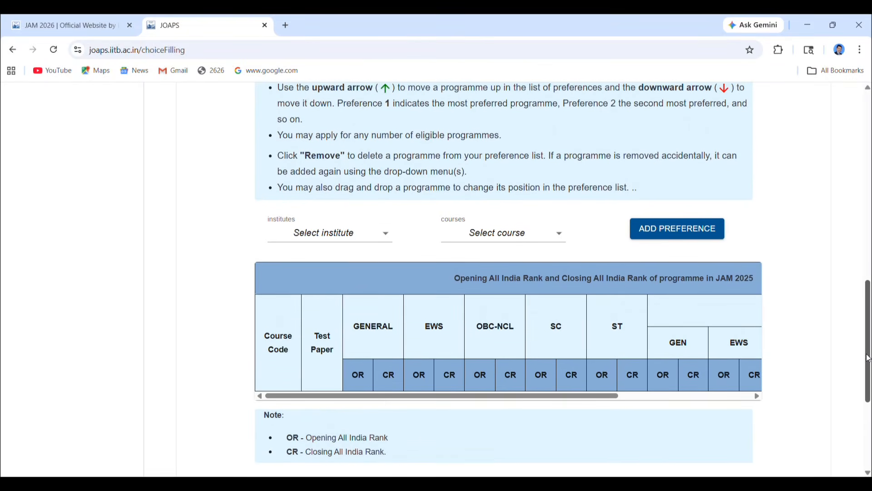
left_click(358, 240)
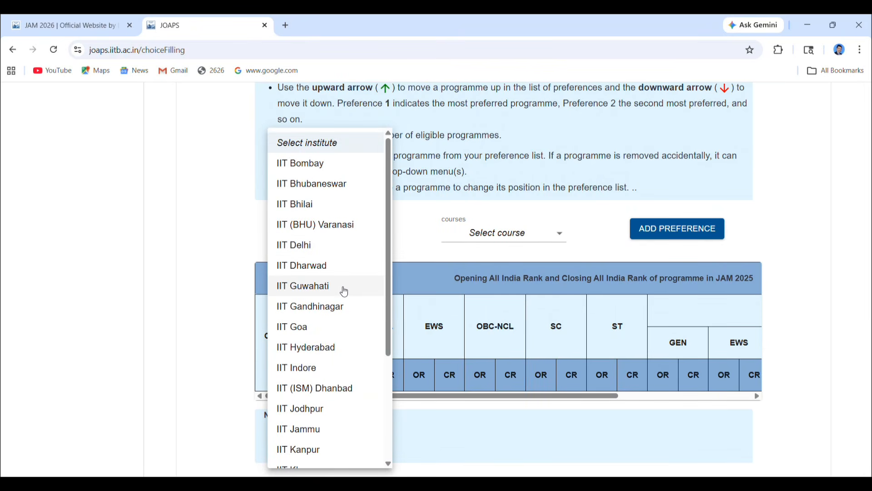
left_click(347, 176)
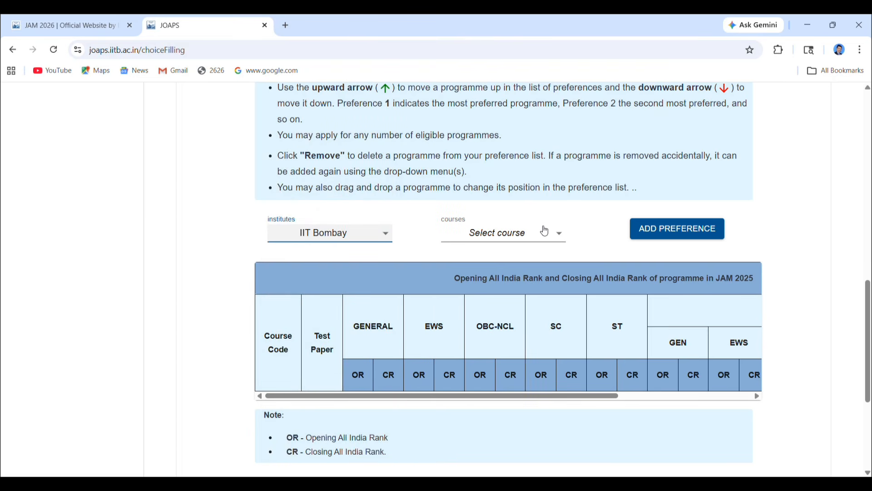
left_click(545, 231)
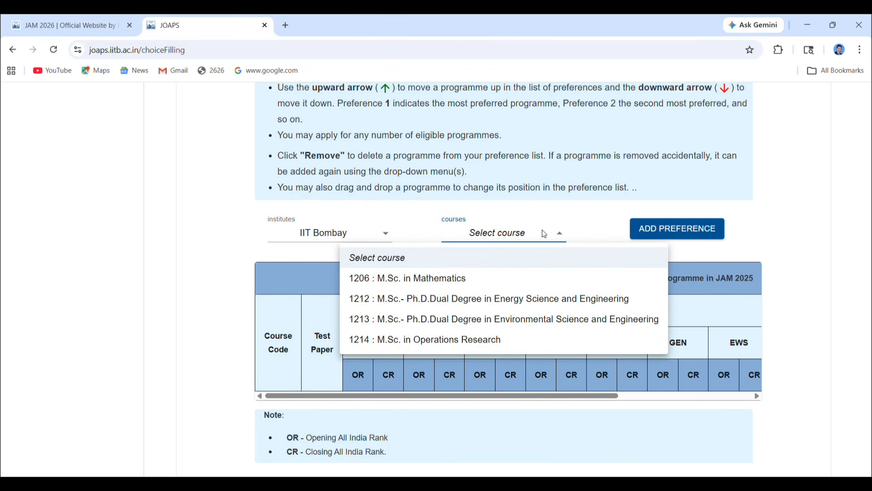
left_click(523, 344)
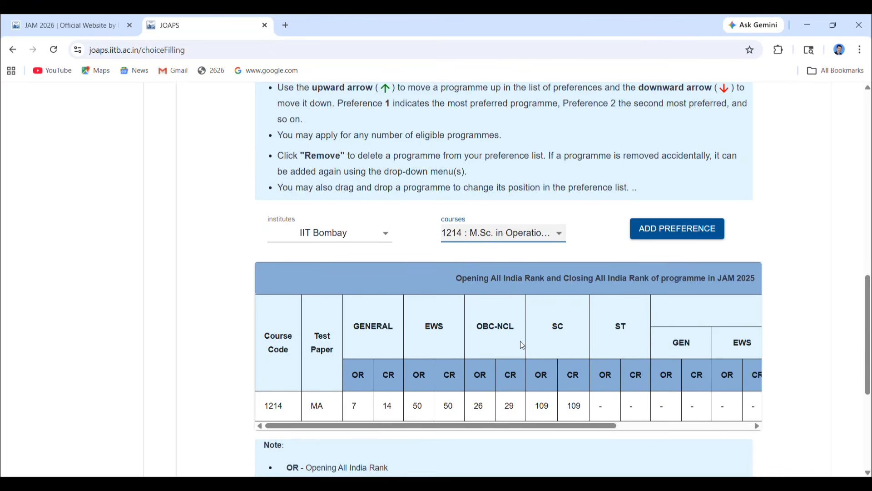
left_click(702, 233)
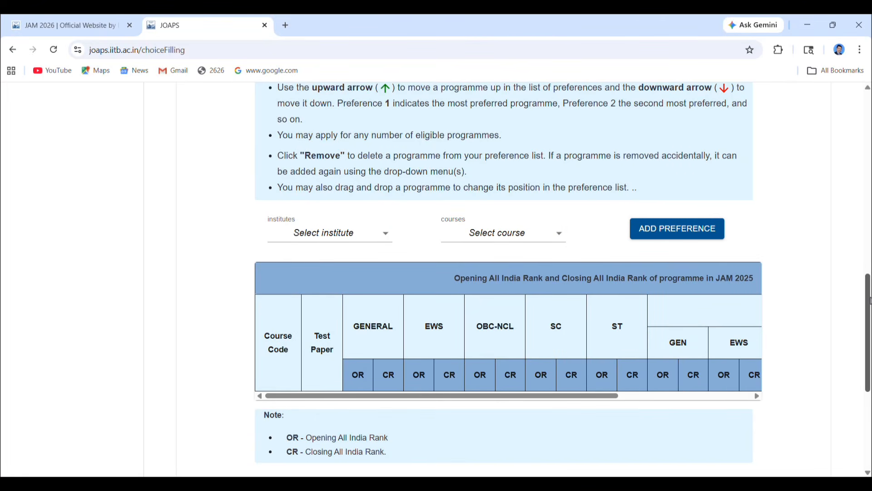
left_click_drag(870, 300, 870, 357)
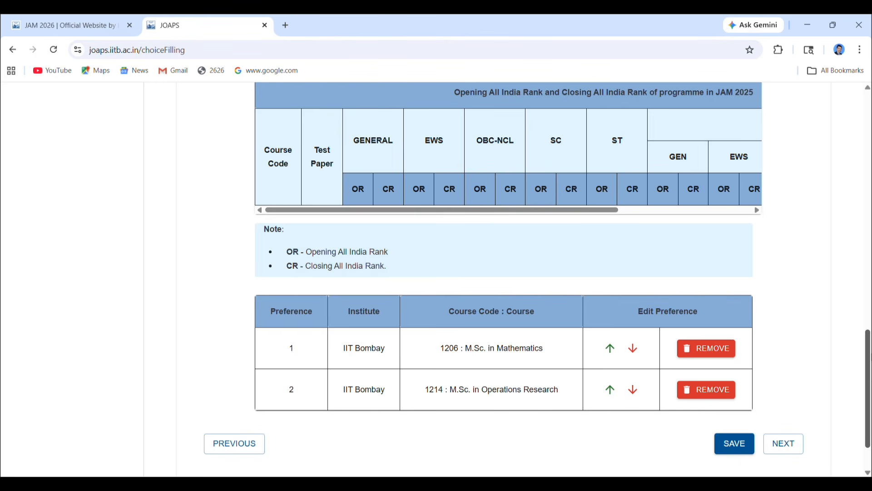
Add 1302 : M.Sc. in Mathematics at IIT Delhi to the programme preference list
left_click_drag(869, 369, 870, 314)
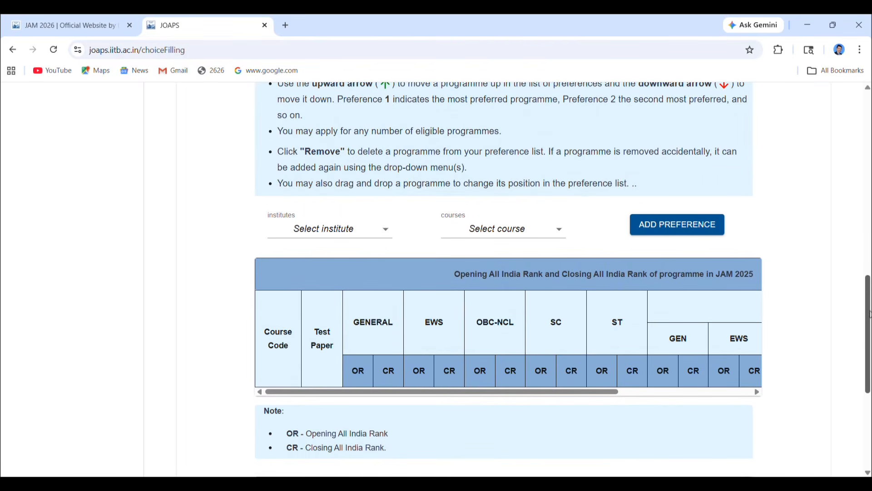
left_click(345, 229)
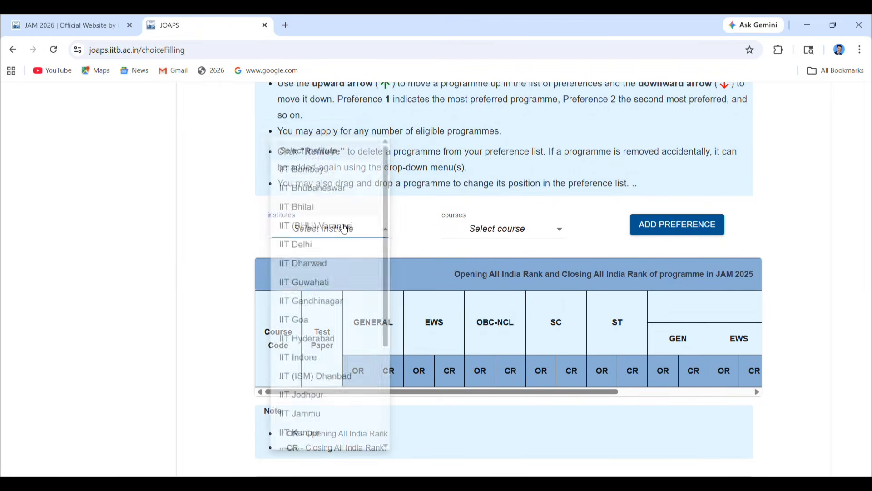
left_click(333, 247)
left_click(506, 233)
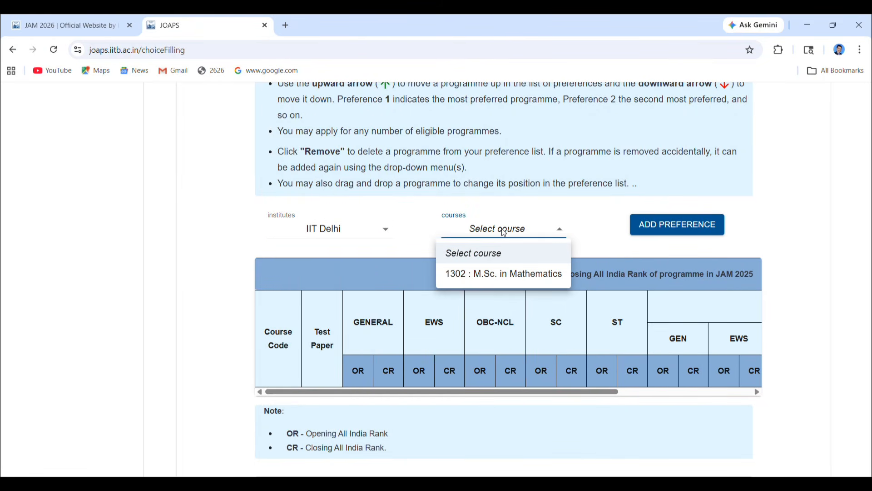
left_click(510, 274)
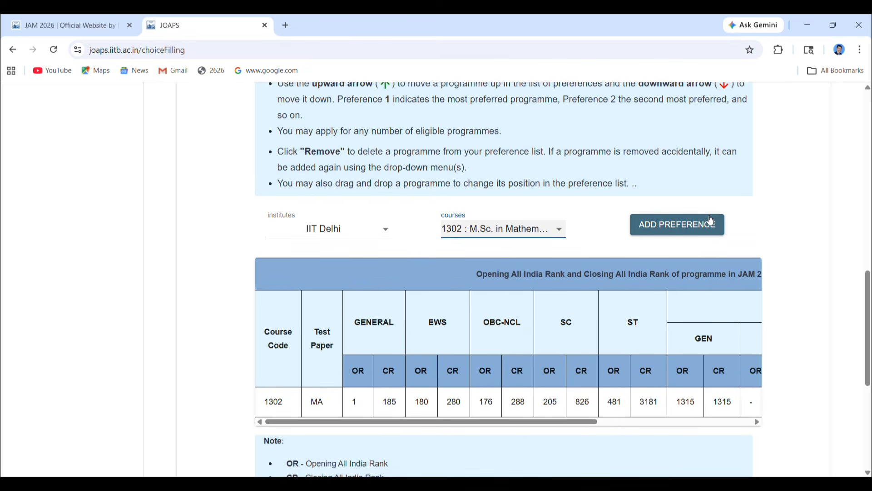
left_click(720, 225)
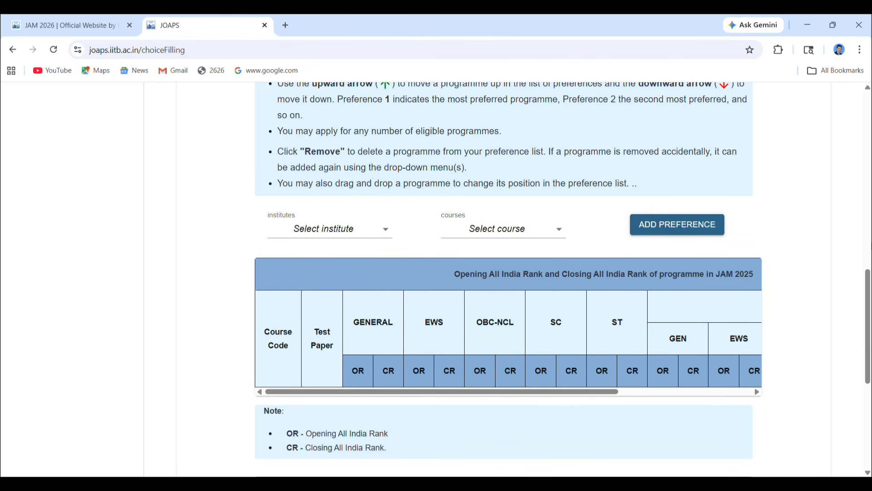
mouse_move(869, 279)
left_mouse_down()
mouse_move(867, 338)
mouse_move(867, 273)
left_mouse_up()
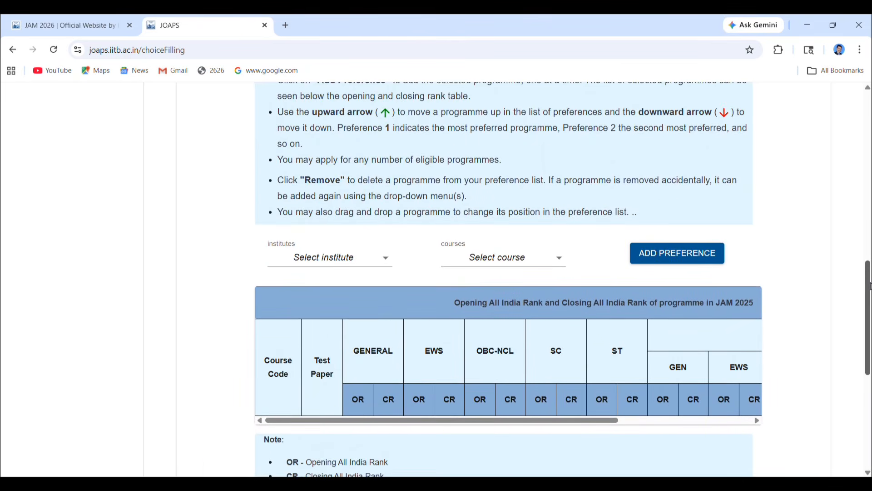
Add 1402 : M.Sc. in Mathematics & Computing at IIT Guwahati to the programme preference list
left_click(346, 259)
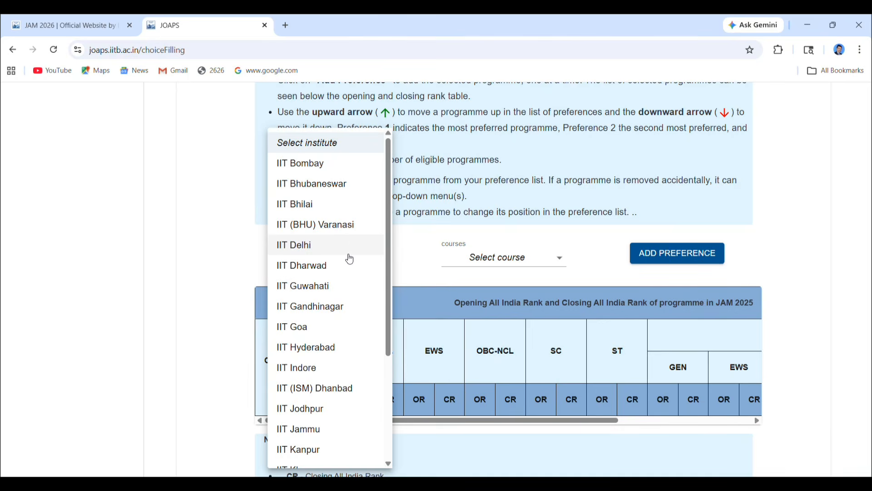
left_click(340, 285)
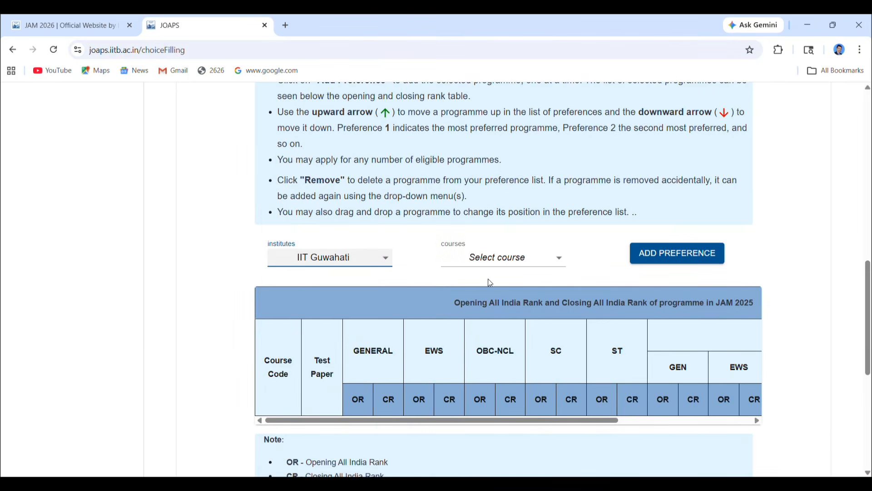
left_click(516, 265)
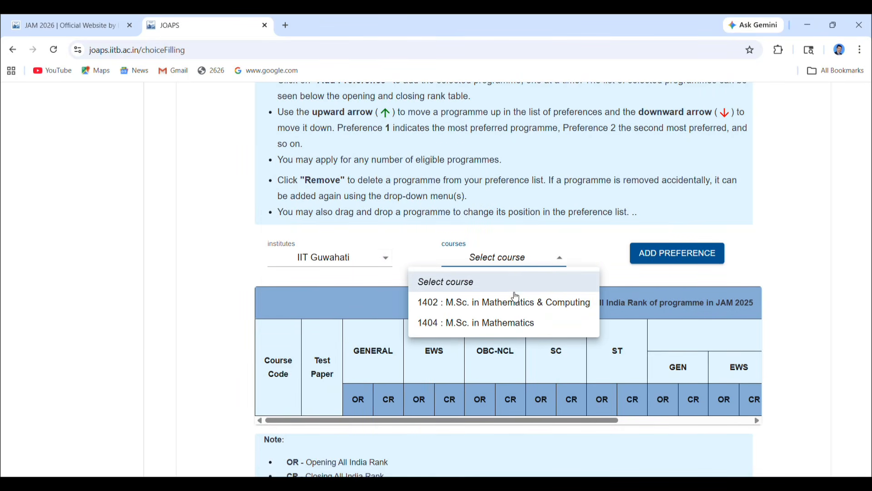
left_click(515, 309)
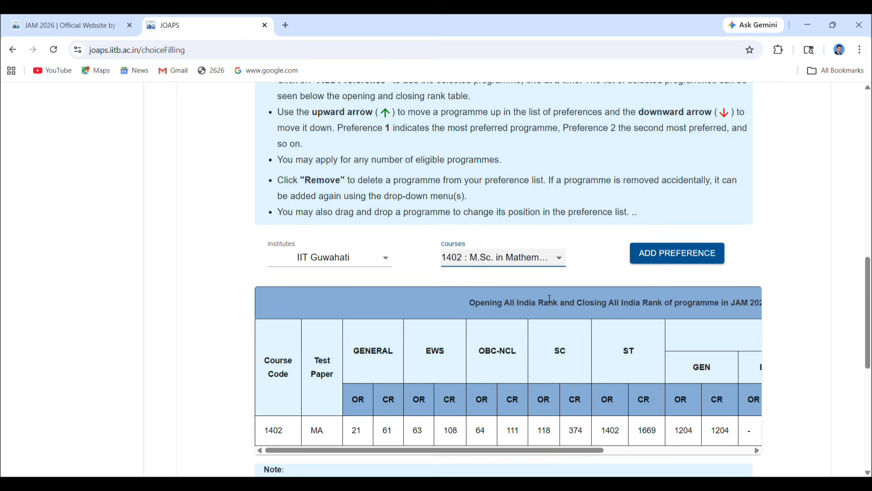
left_click(682, 257)
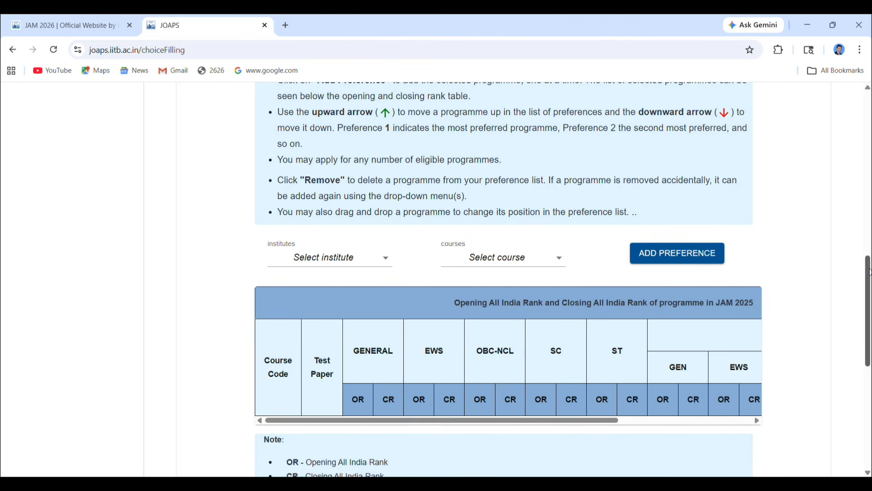
left_click_drag(869, 300, 868, 341)
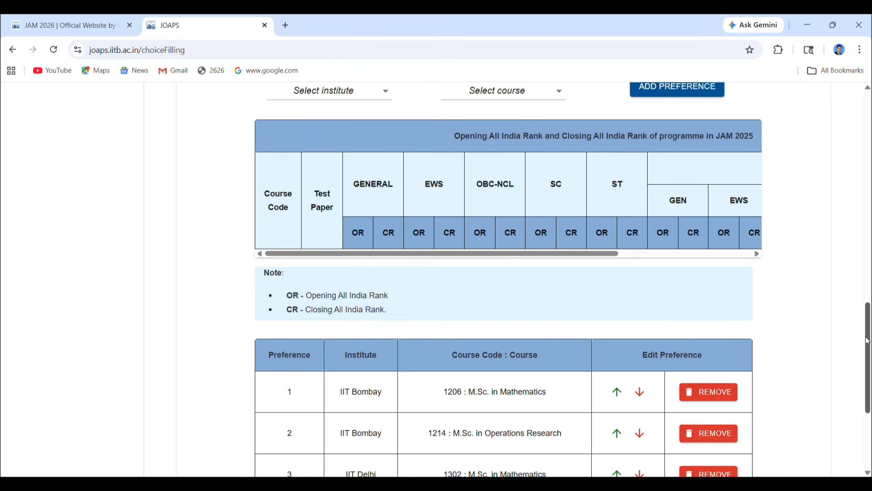
left_click_drag(868, 341, 869, 380)
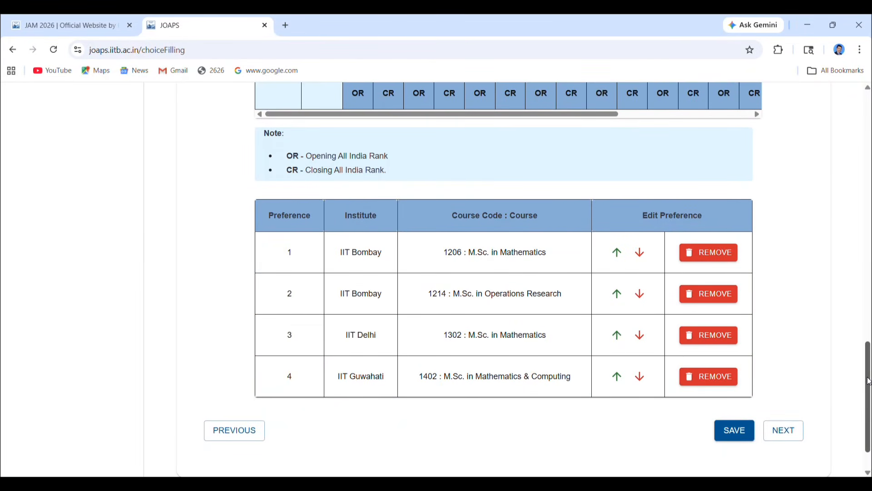
Add 1804 : M.Sc. in Mathematics at IIT Roorkee to the programme preference list
left_click_drag(869, 381, 863, 307)
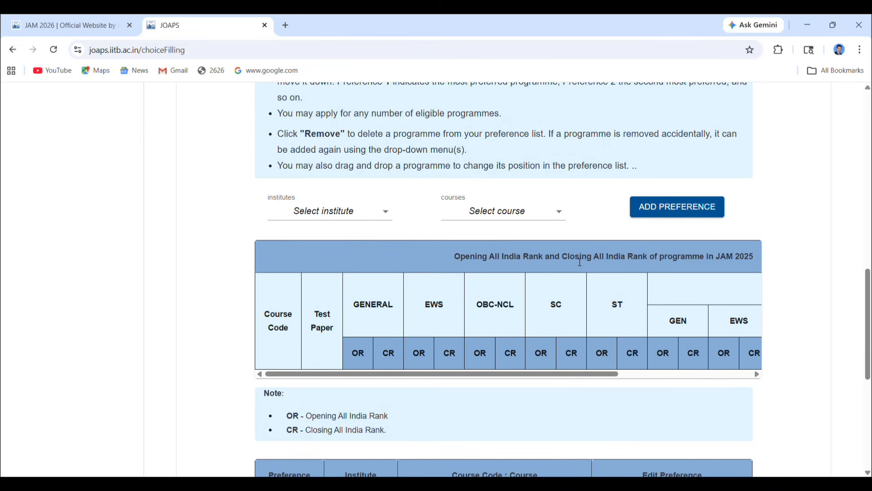
left_click(371, 213)
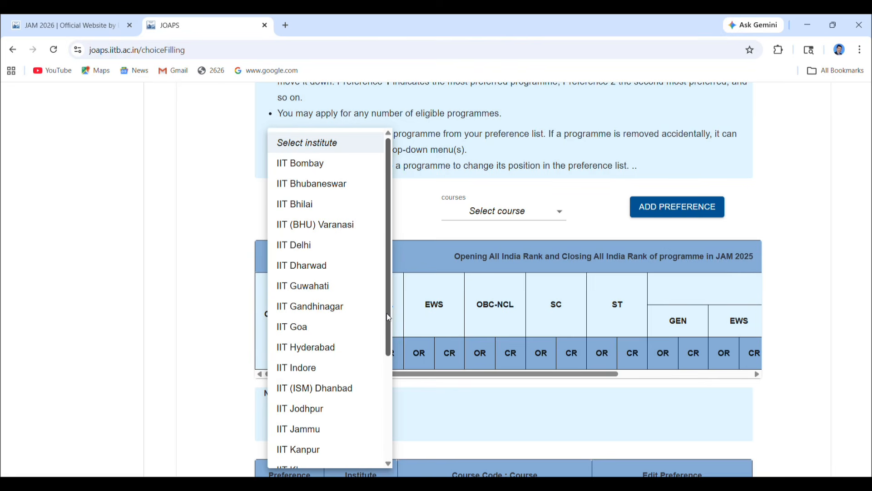
left_click_drag(389, 317, 361, 407)
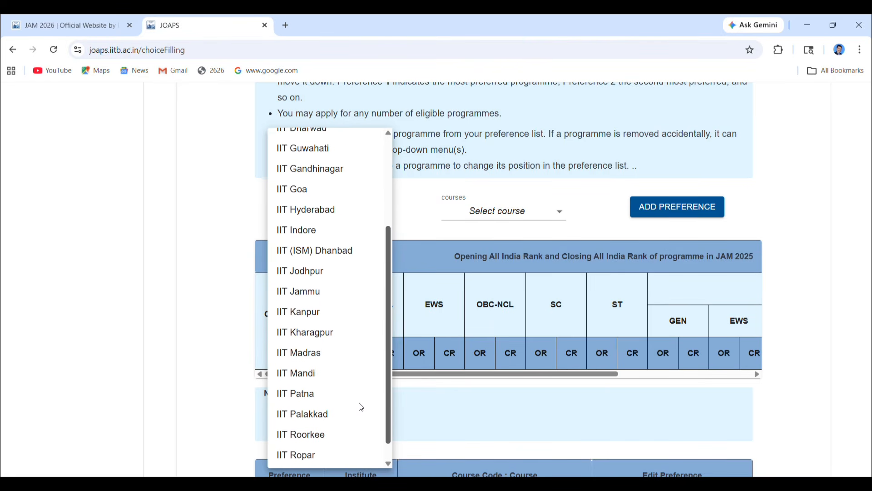
left_click(332, 437)
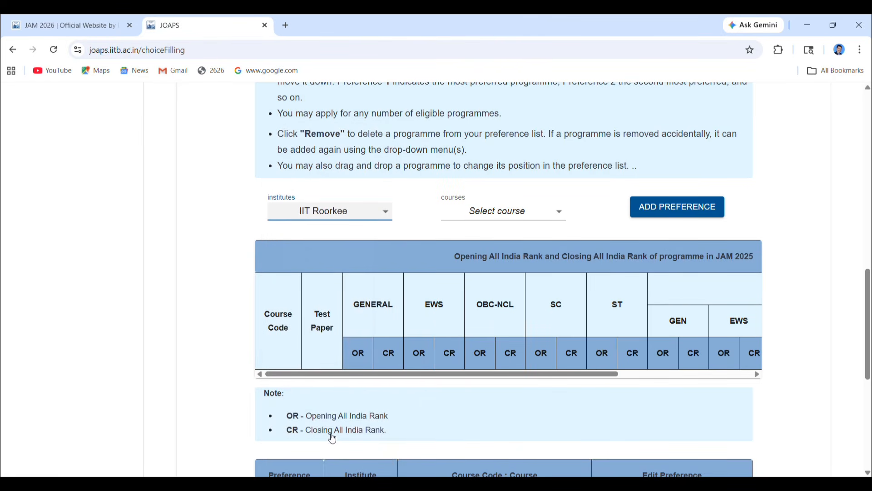
left_click(537, 218)
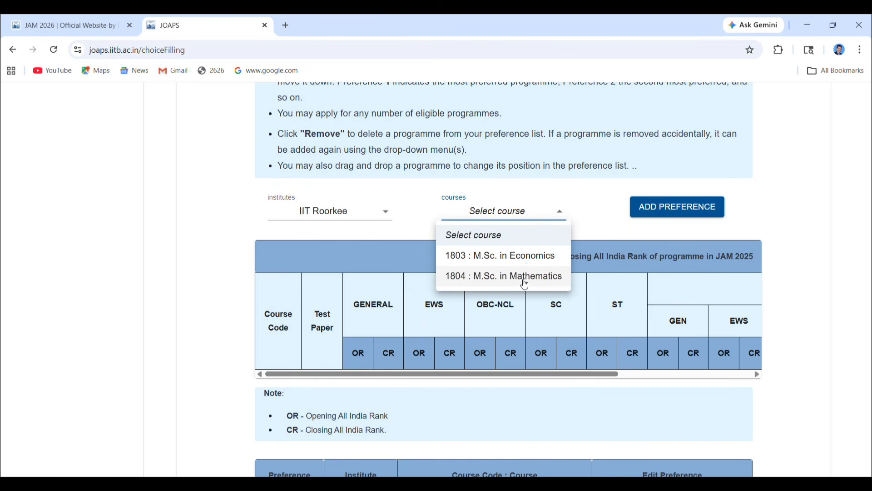
left_click(525, 282)
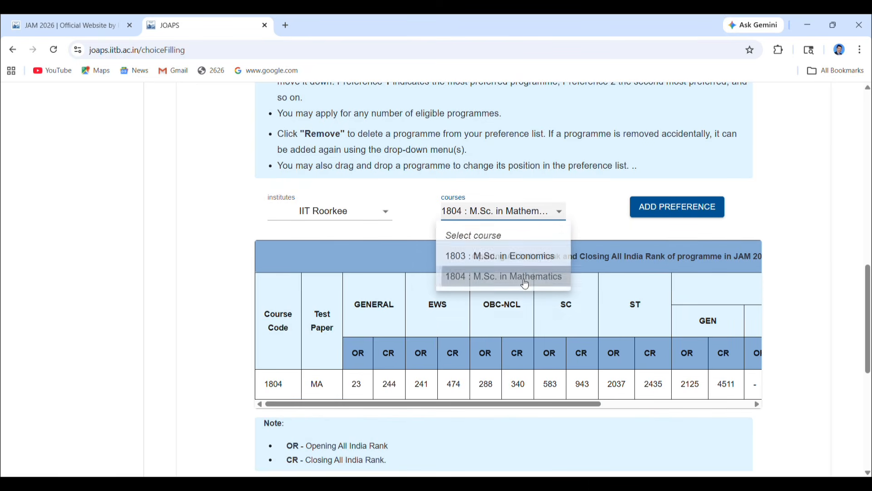
left_click(686, 218)
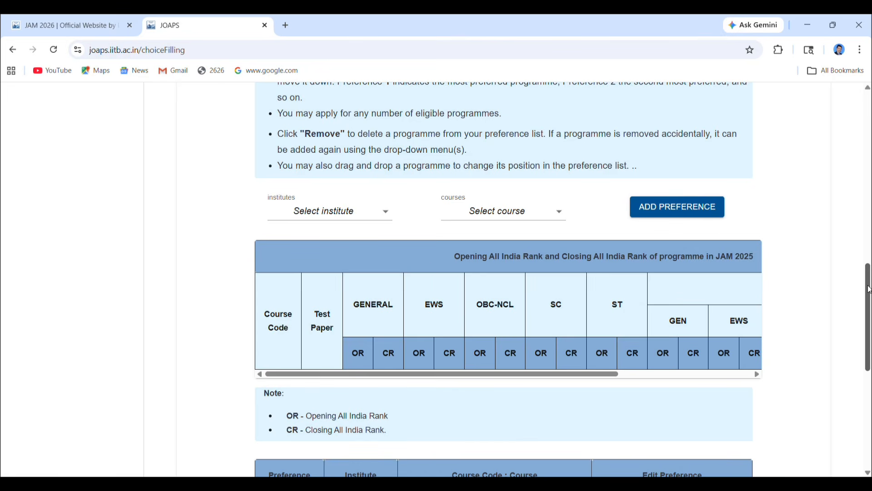
Move the IIT Guwahati programme up to preference 3, and shift the IIT Roorkee programme up one place and back down to preference 5
left_click_drag(869, 337, 865, 412)
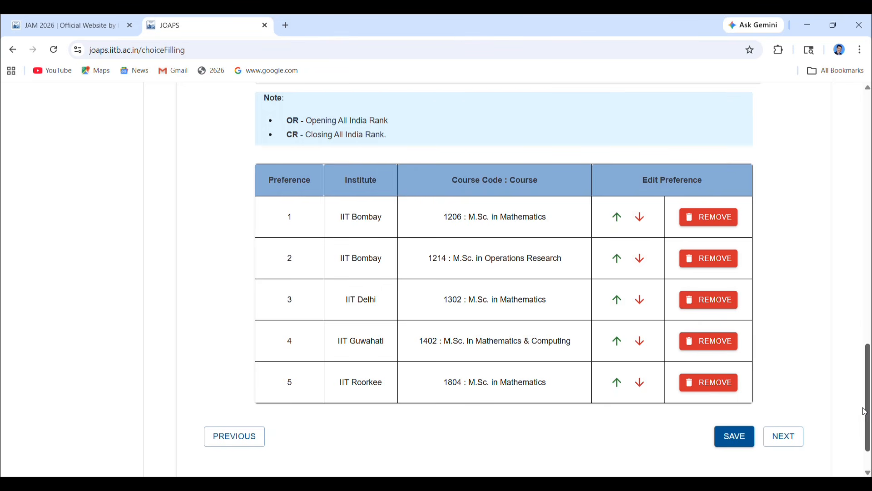
left_click_drag(865, 412, 865, 411)
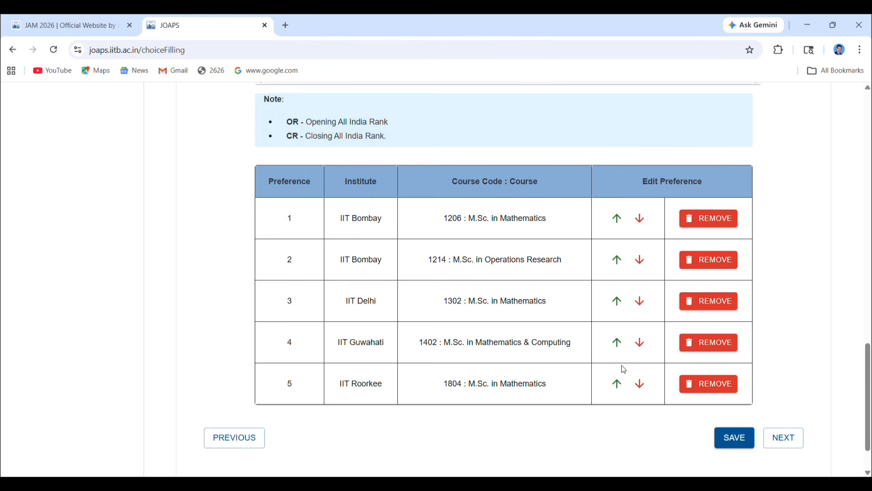
left_click(623, 341)
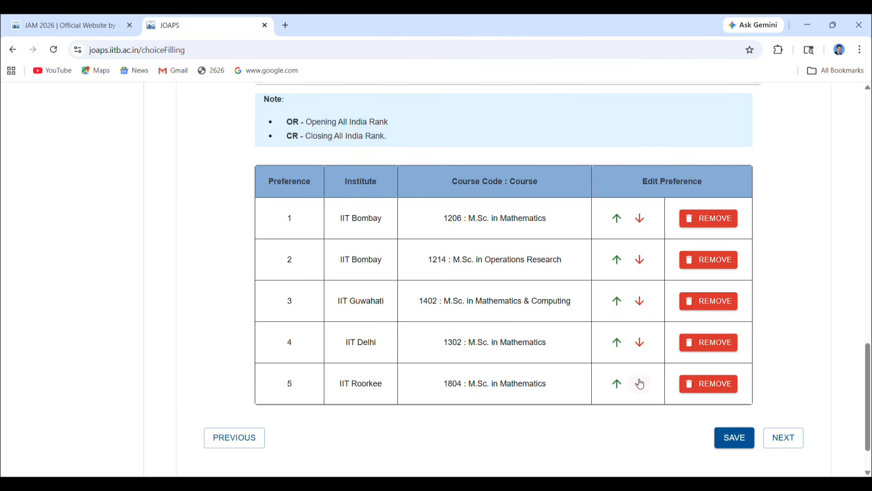
left_click(616, 385)
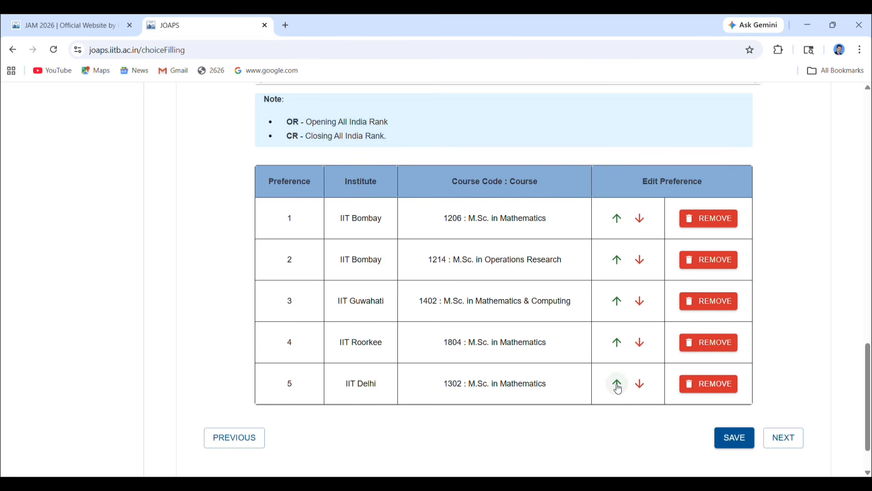
left_click(642, 345)
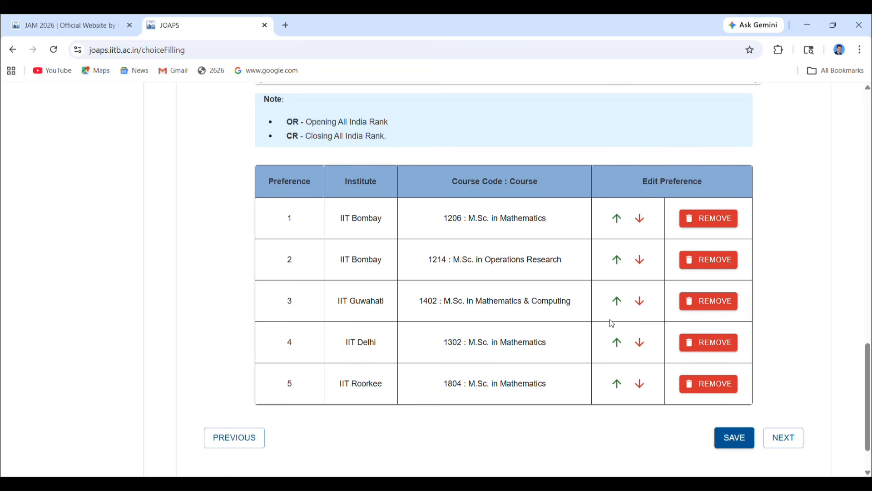
Save the programme preferences, proceed to the declaration and accept the statement that the application particulars are true and correct
left_click(735, 443)
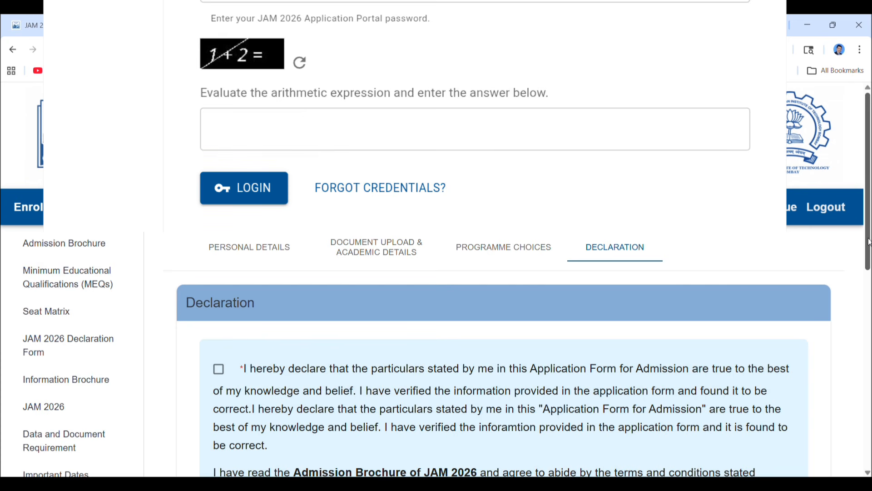
left_click_drag(870, 245, 871, 299)
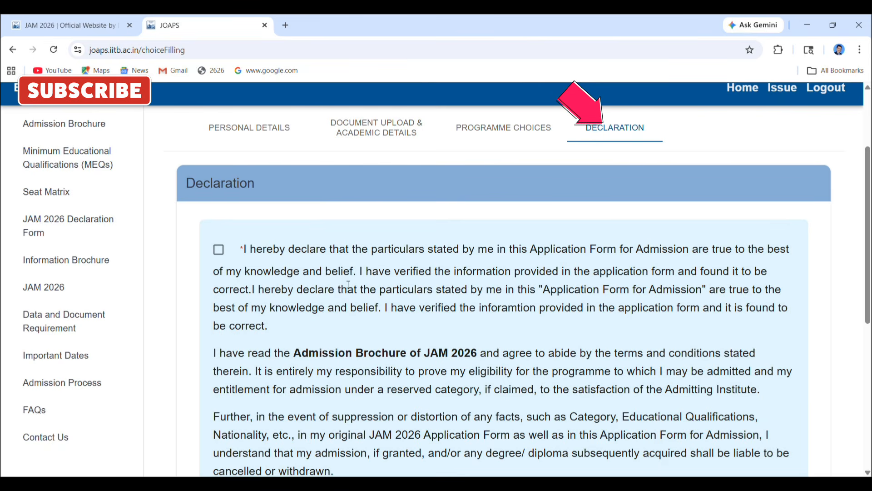
left_click(221, 251)
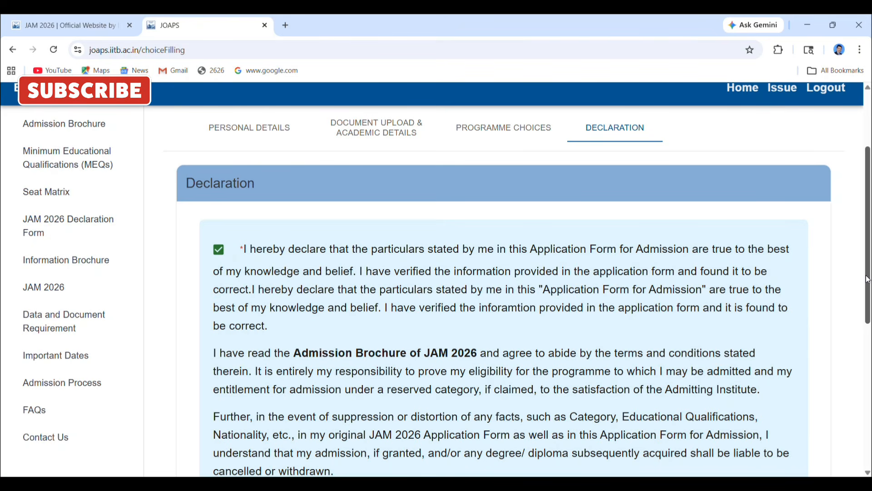
left_click_drag(865, 285, 851, 391)
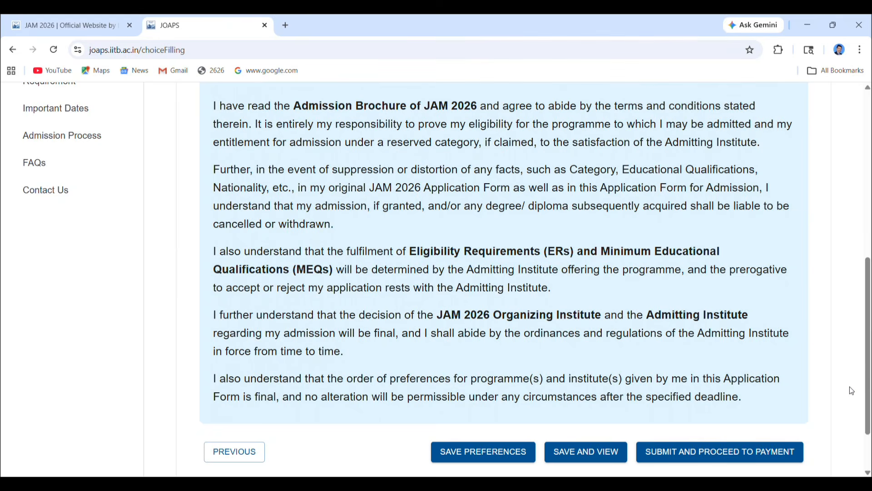